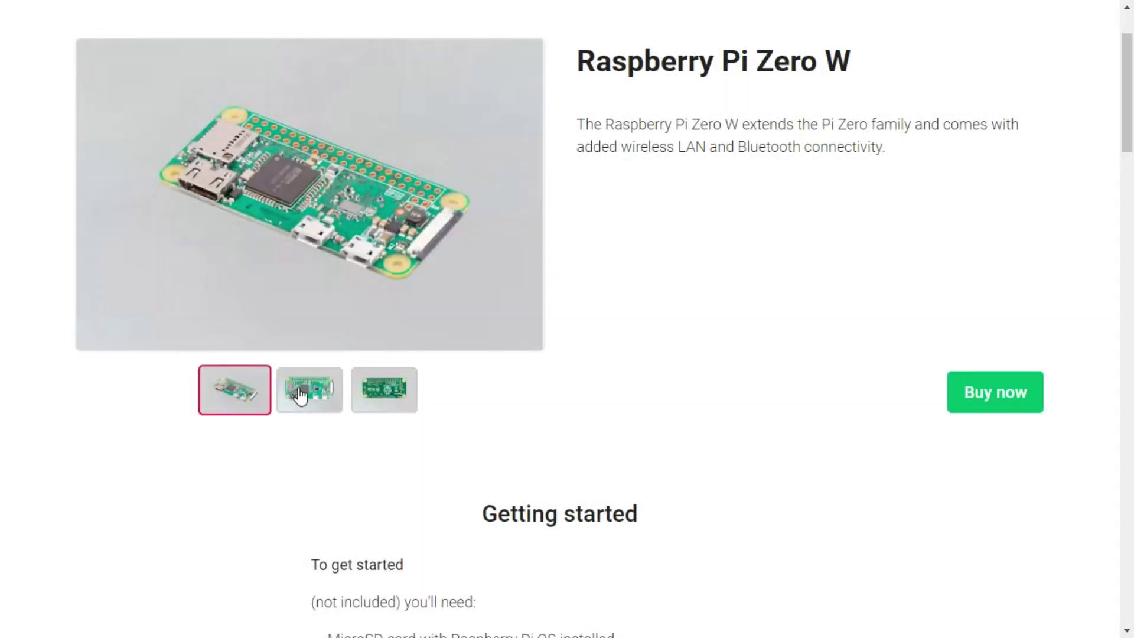
- View the second and third Pi Zero W gallery photos, then connect to the Pi at 192.168.43.57
click(302, 395)
click(372, 397)
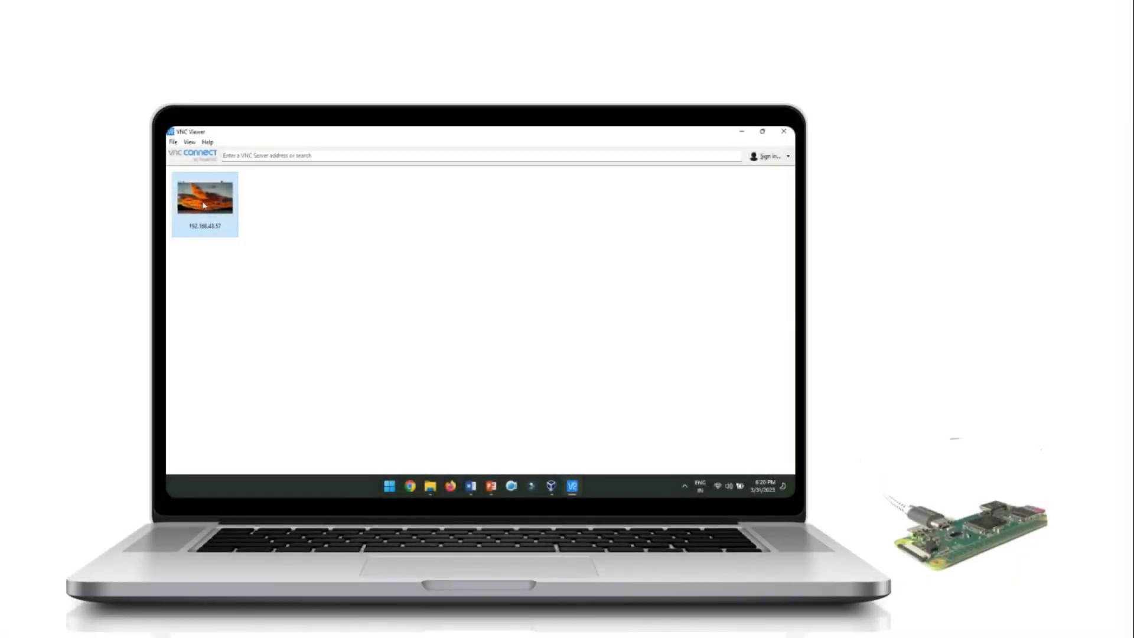
double_click(204, 205)
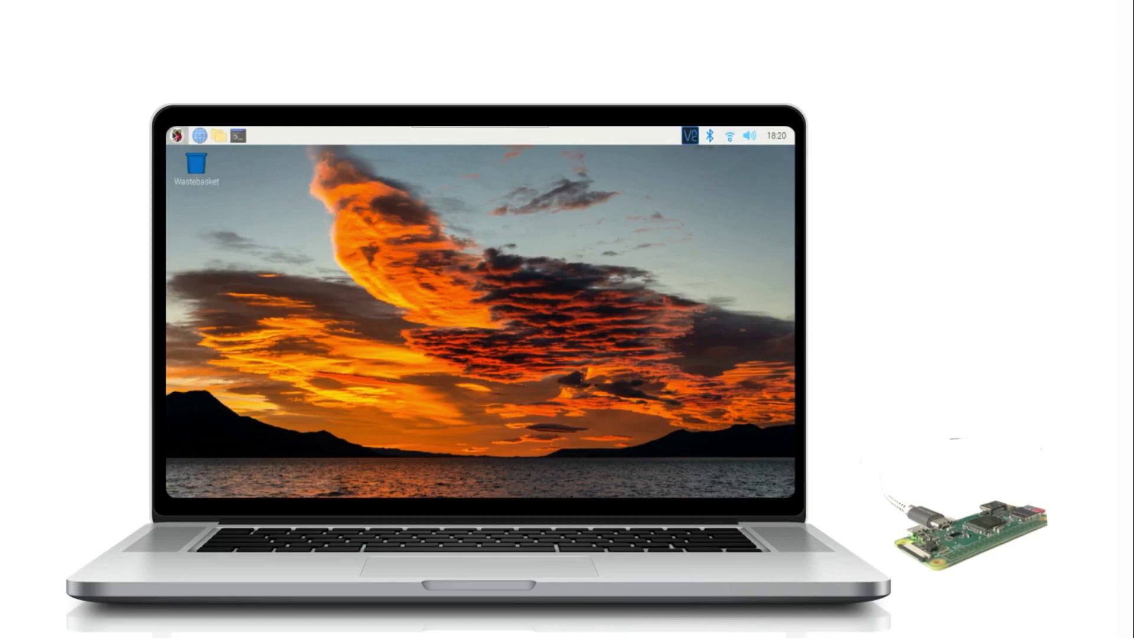
- Open the Raspberry Pi Zero W Essentials Kit product page and scroll down to its description
click(172, 131)
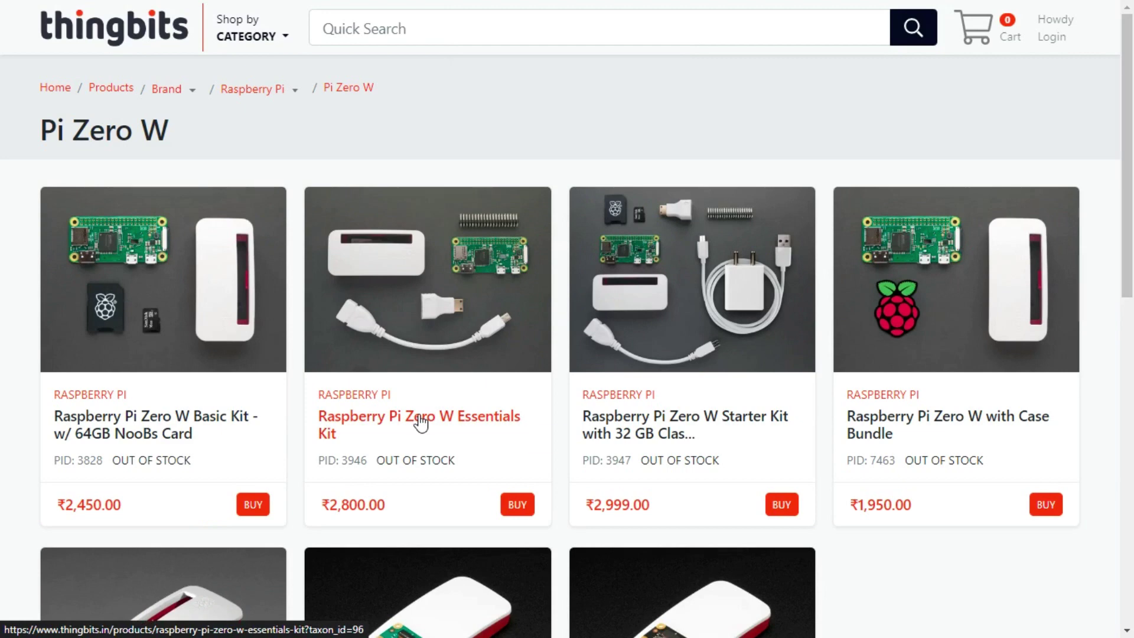
click(419, 414)
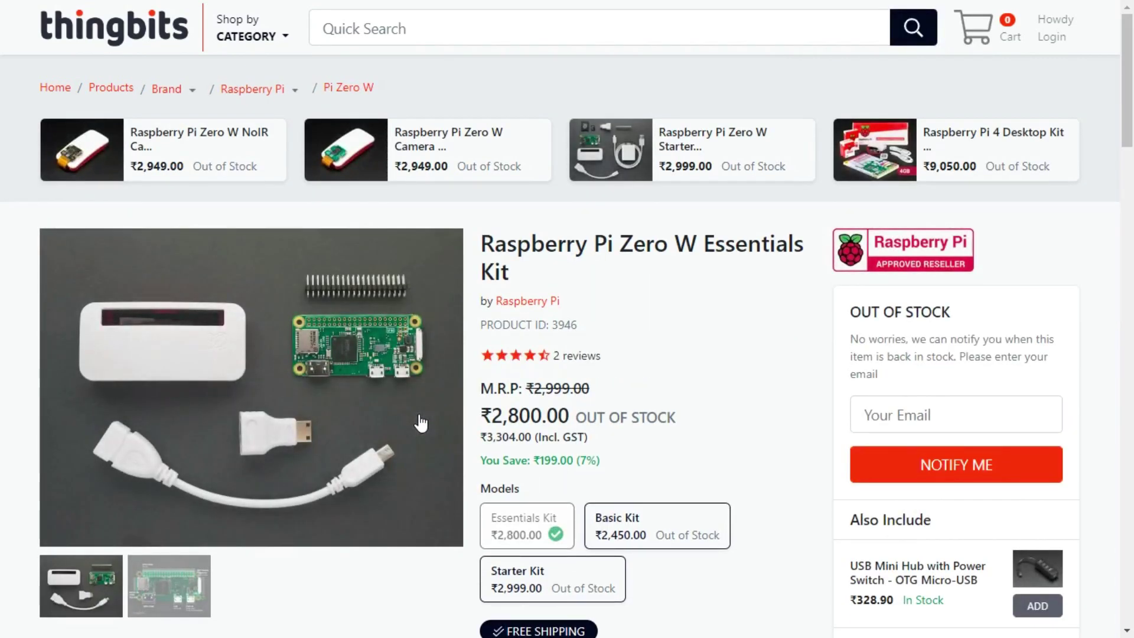
drag(1127, 112, 1132, 306)
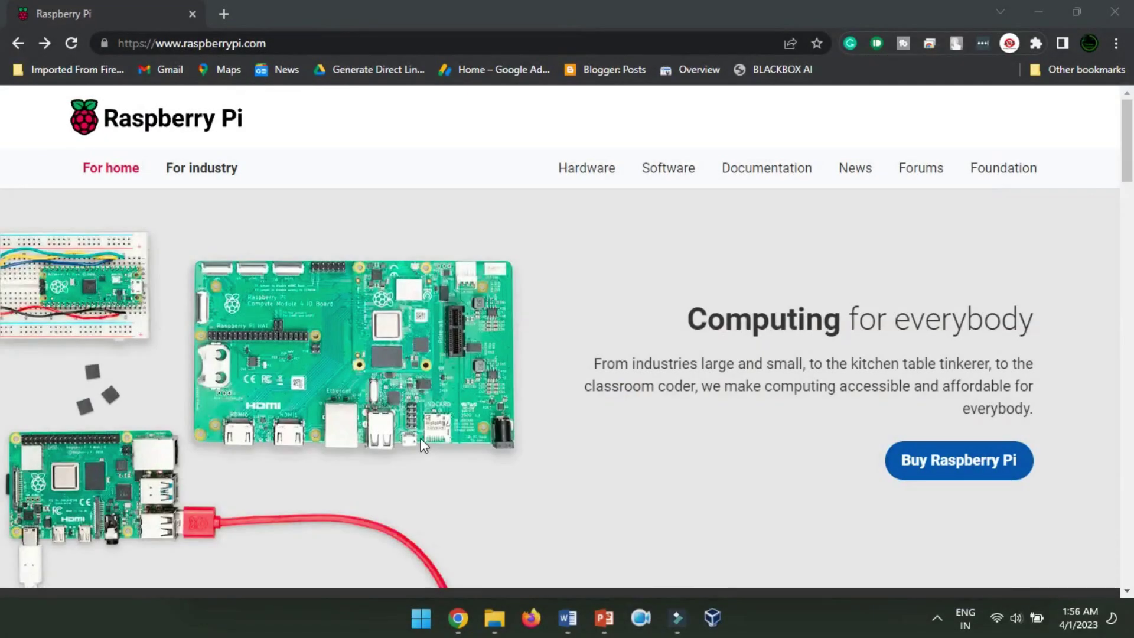
- Go to the Raspberry Pi Software page and scroll down it
click(682, 182)
drag(1129, 142, 1132, 222)
scroll(1132, 222, down, 10)
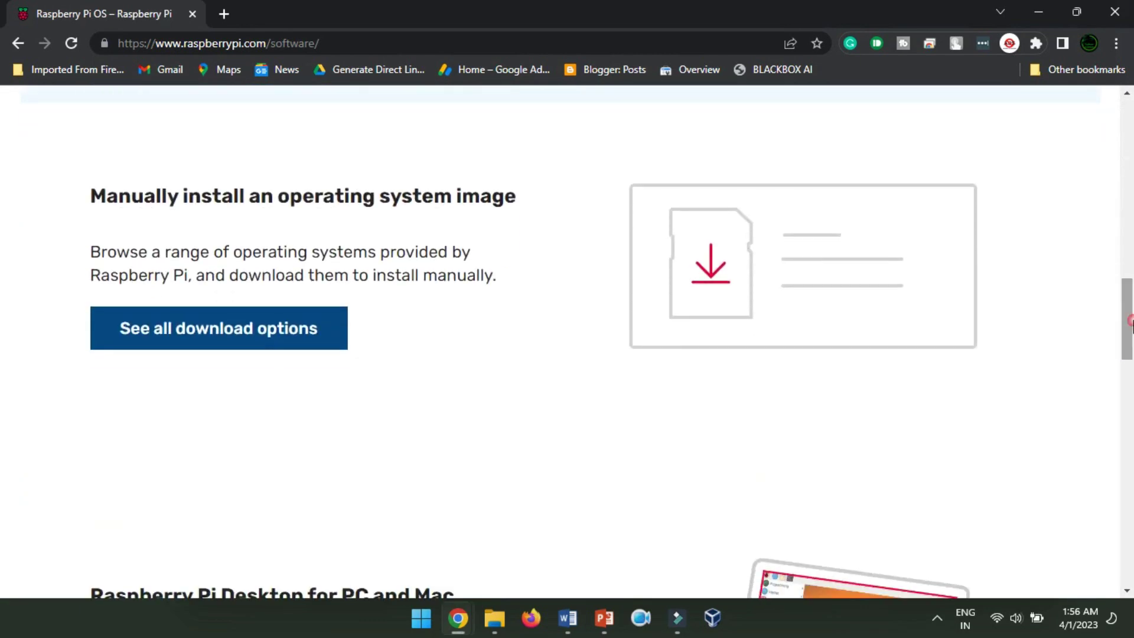
- Browse all OS image download options, then return to the Raspberry Pi Imager section
click(265, 338)
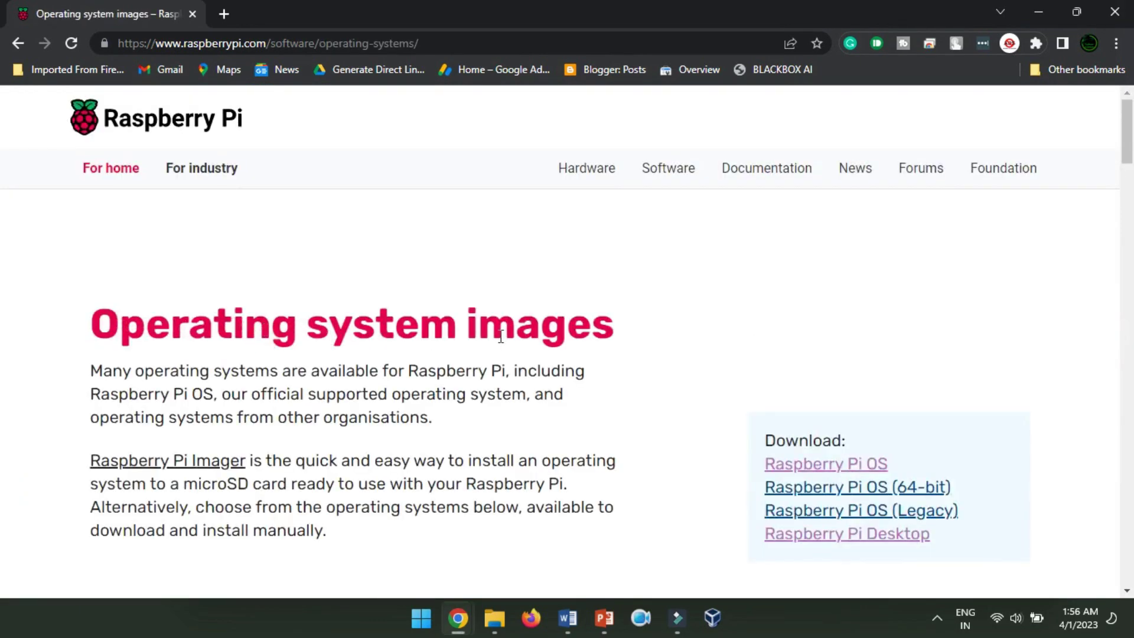
drag(1130, 108, 1131, 183)
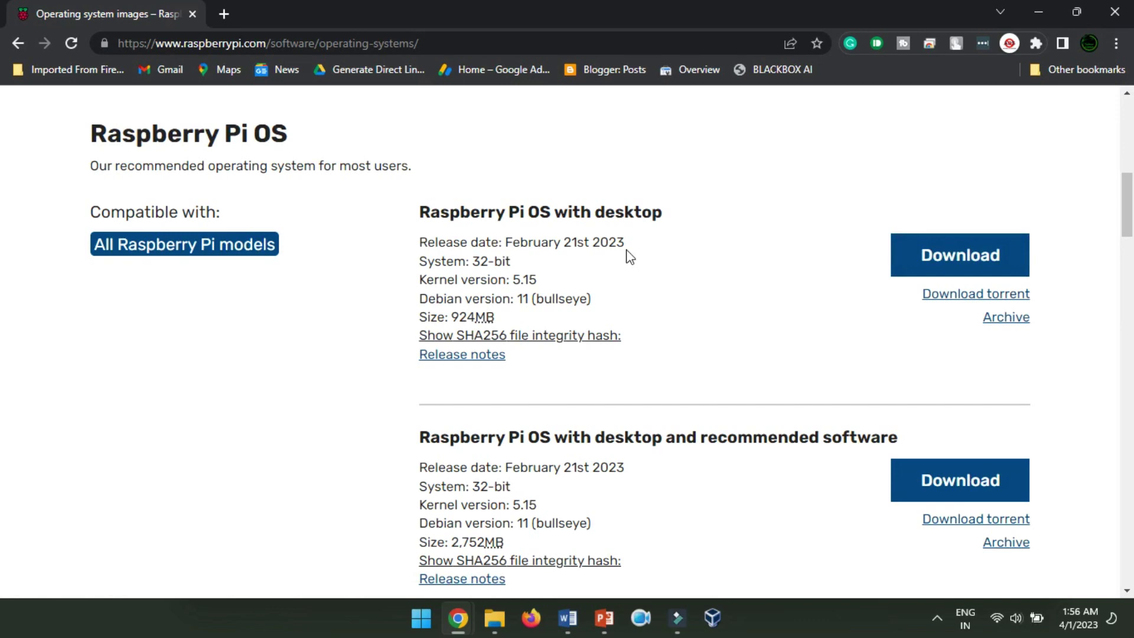
click(16, 47)
scroll(1118, 326, up, 10)
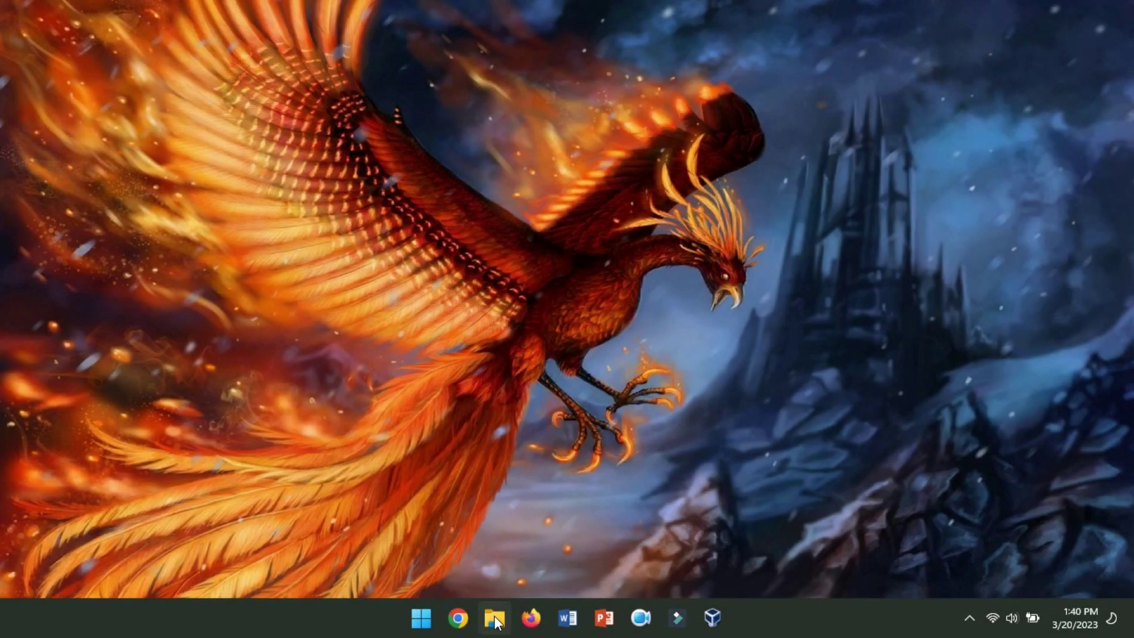
- Run the imager_1.7.4 installer from Downloads, install it, and finish with Imager launching
click(495, 618)
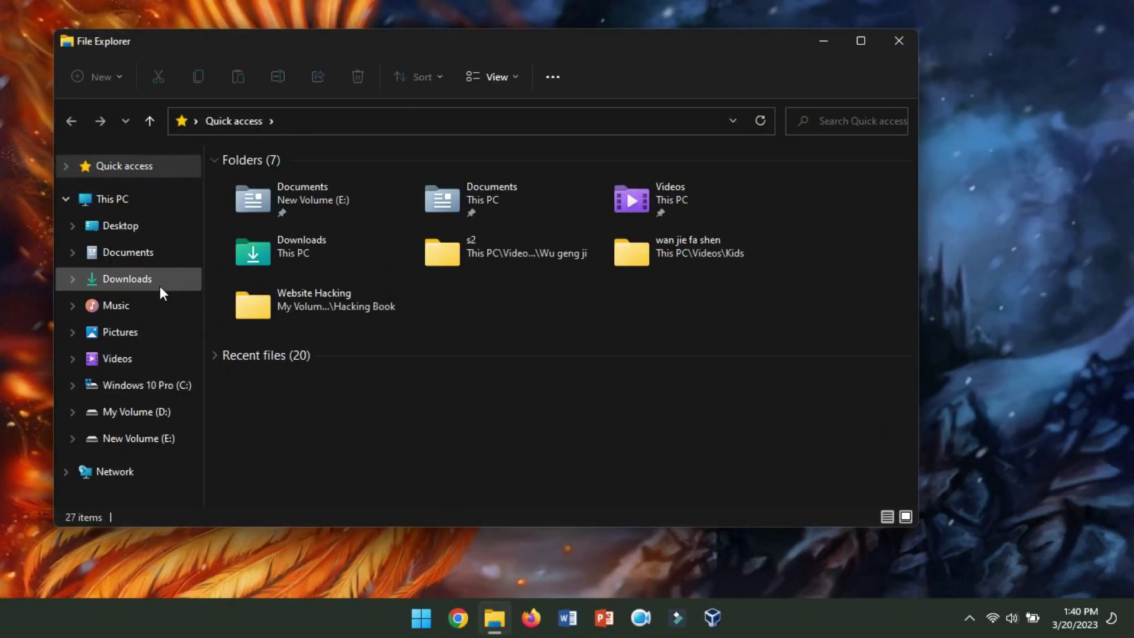
click(160, 285)
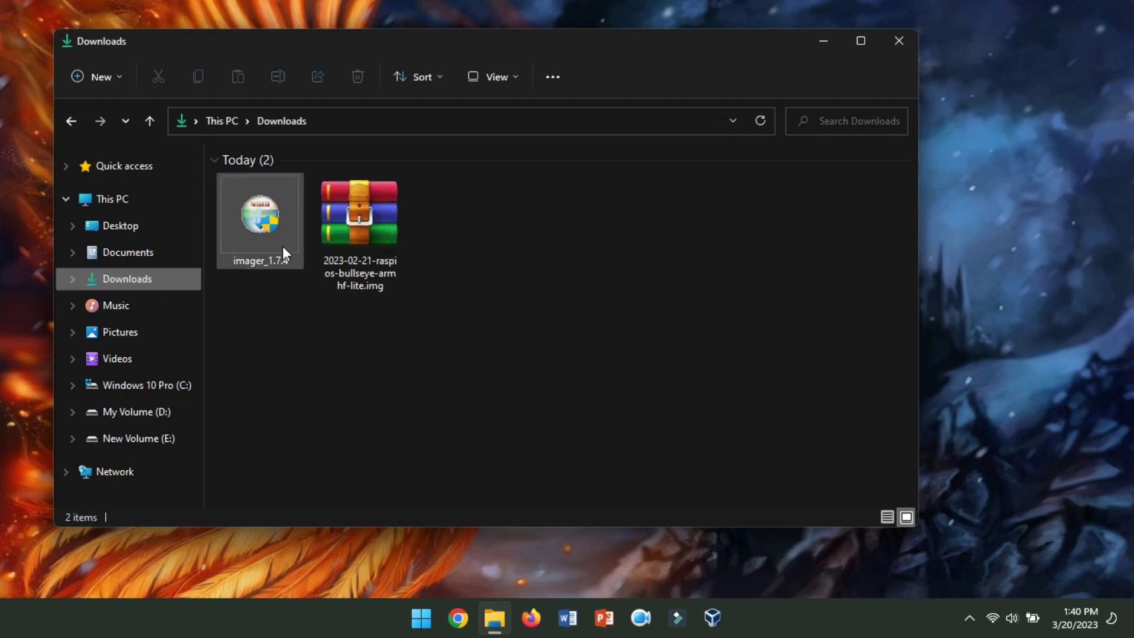
click(253, 227)
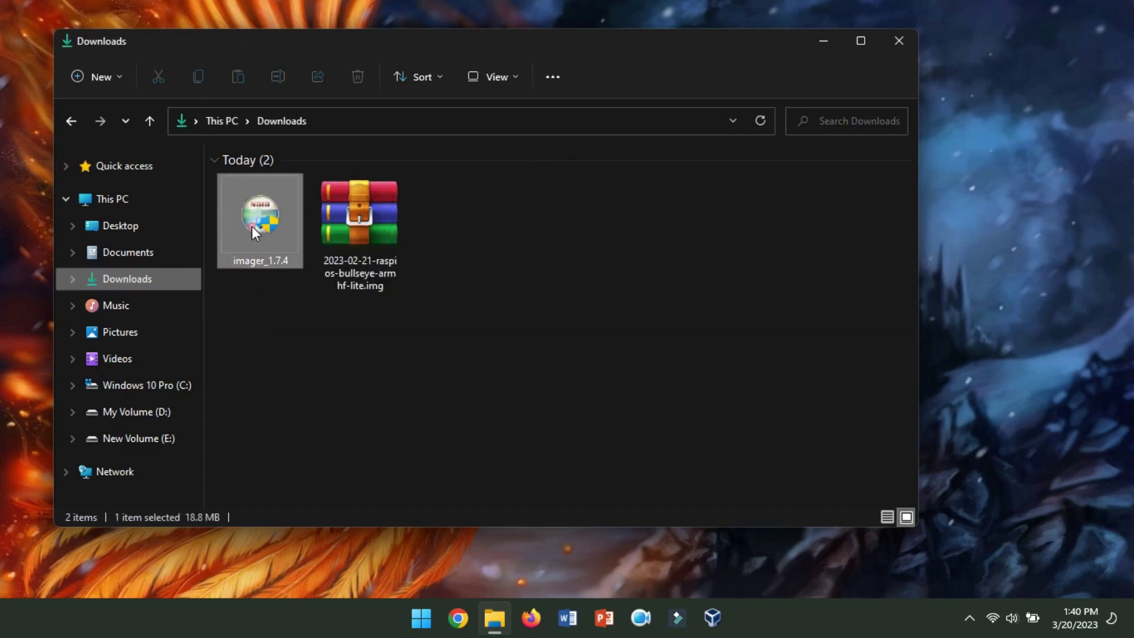
double_click(253, 226)
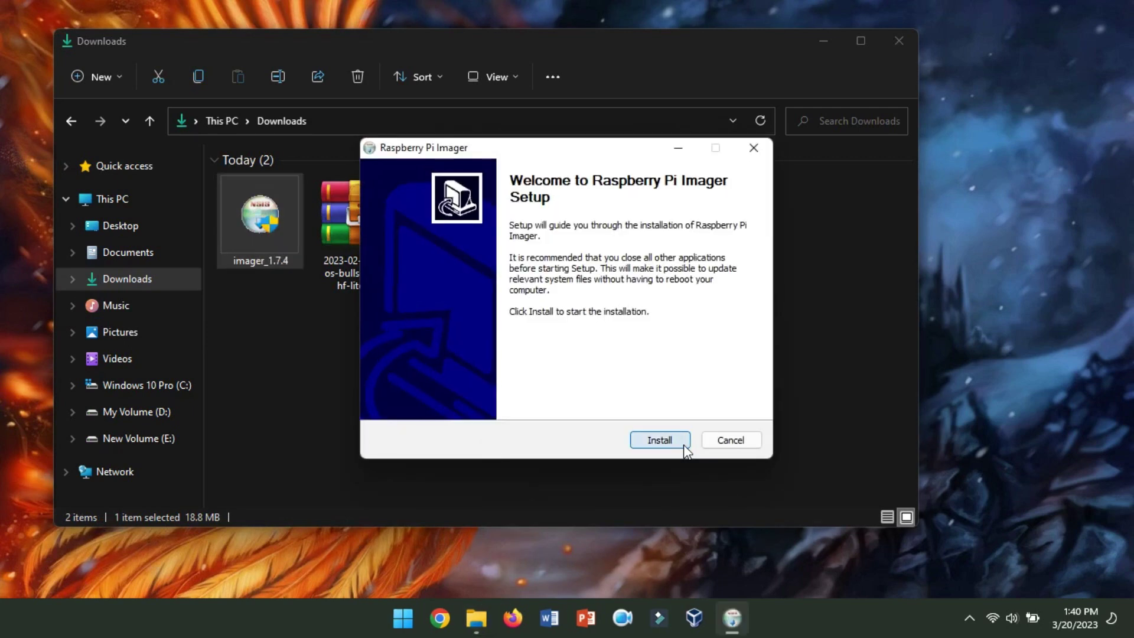
click(684, 445)
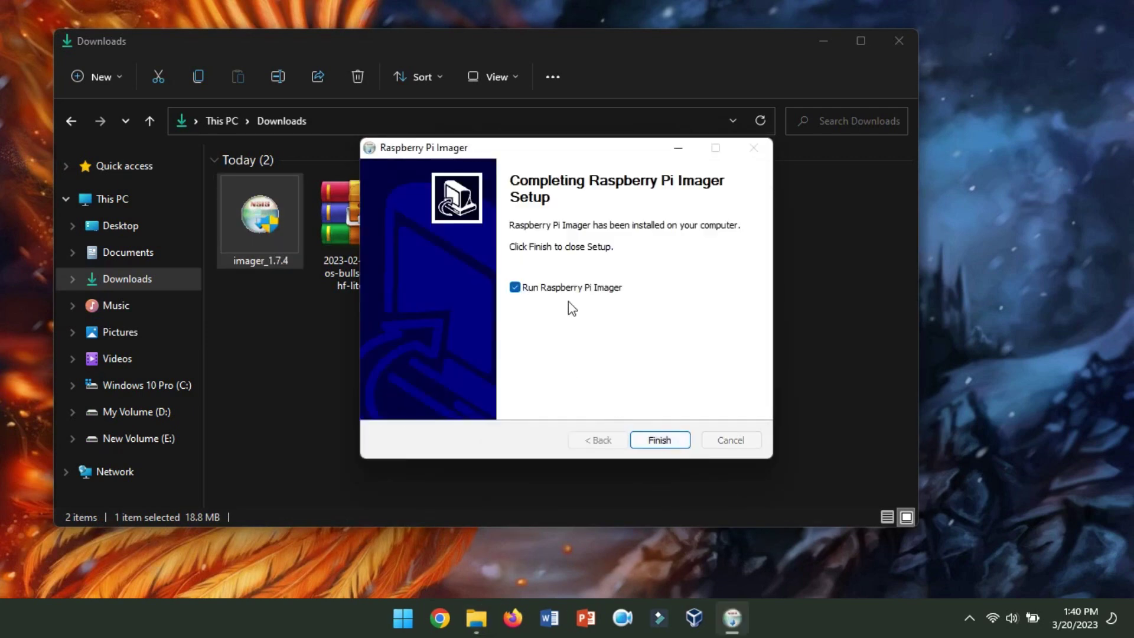
click(659, 439)
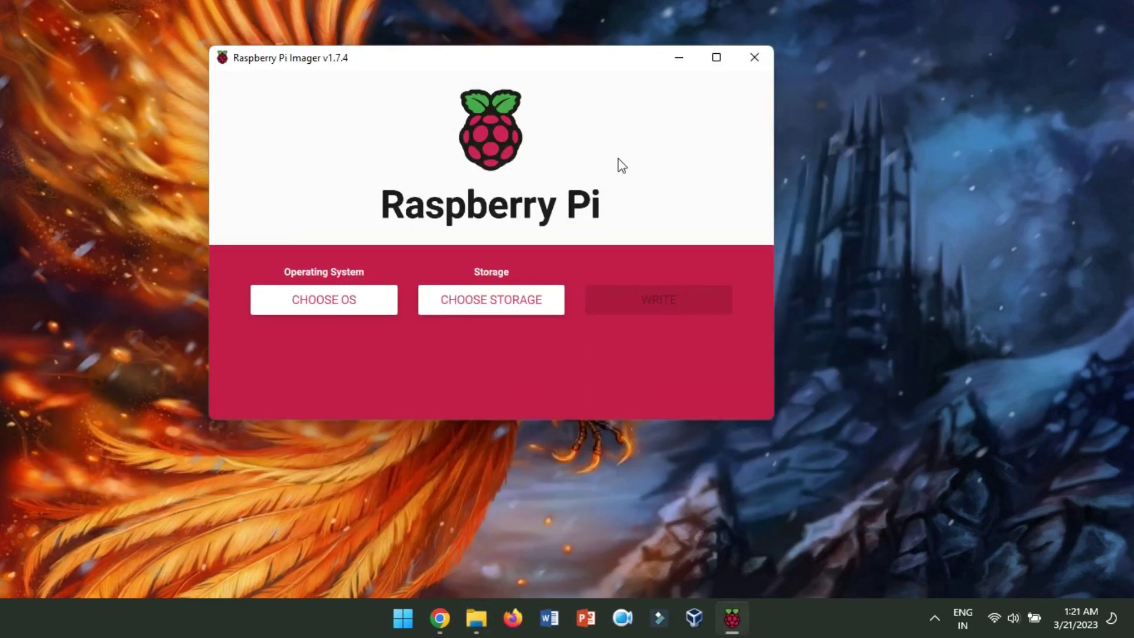
- Enlarge the Imager window and load 2023-02-21-raspios-bullseye-armhf.img.xz from Downloads via Use custom
drag(774, 419, 943, 523)
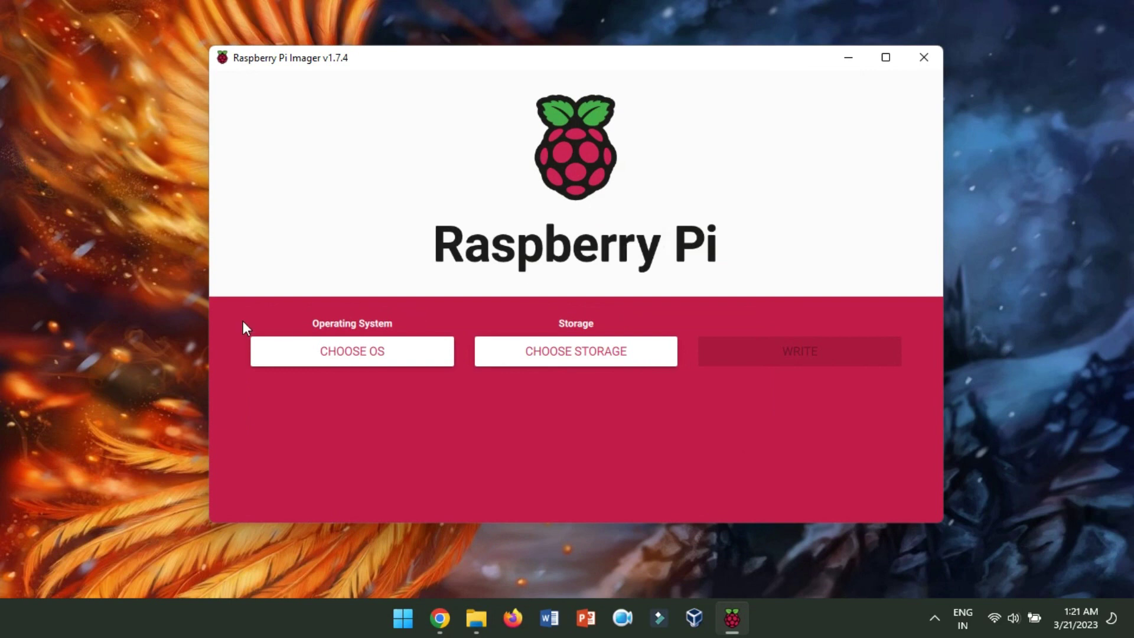
click(351, 358)
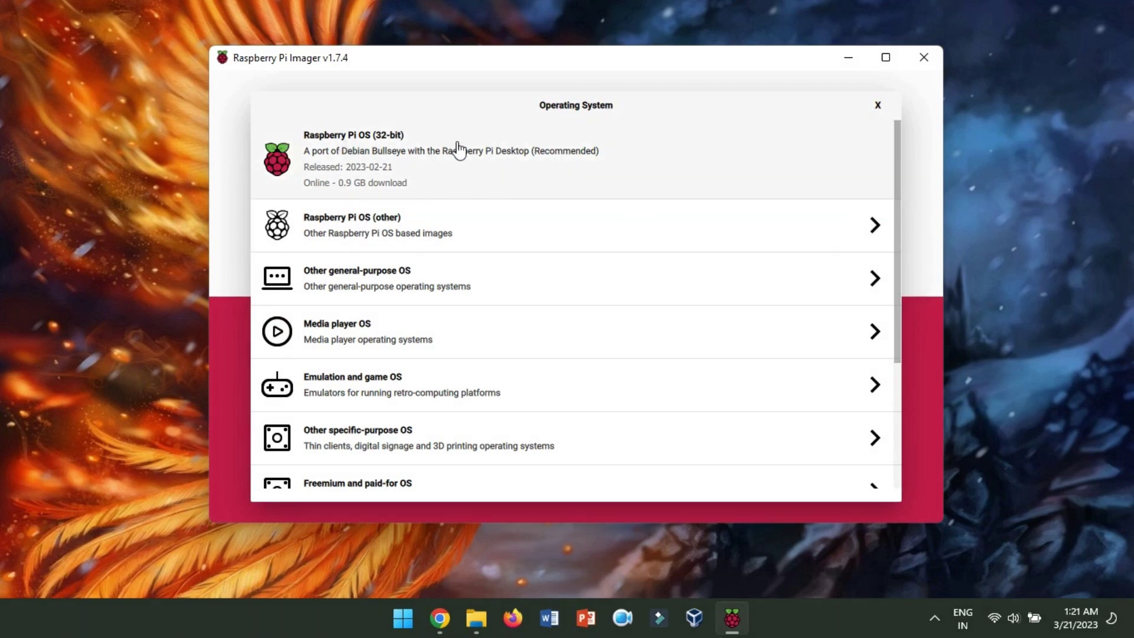
drag(895, 158, 904, 349)
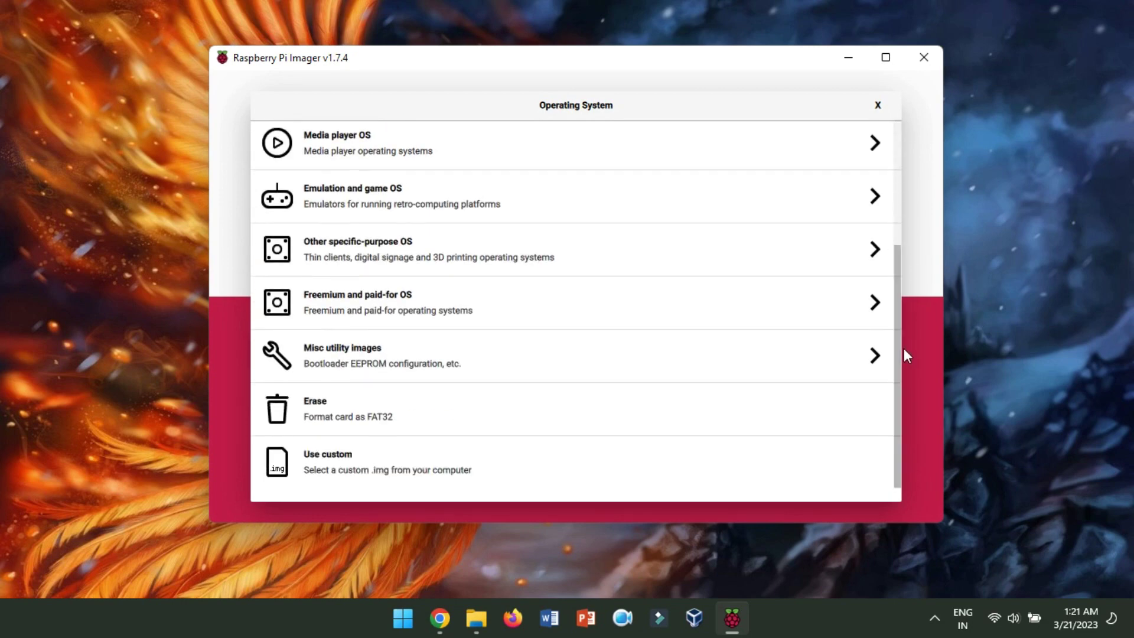
click(371, 466)
click(518, 199)
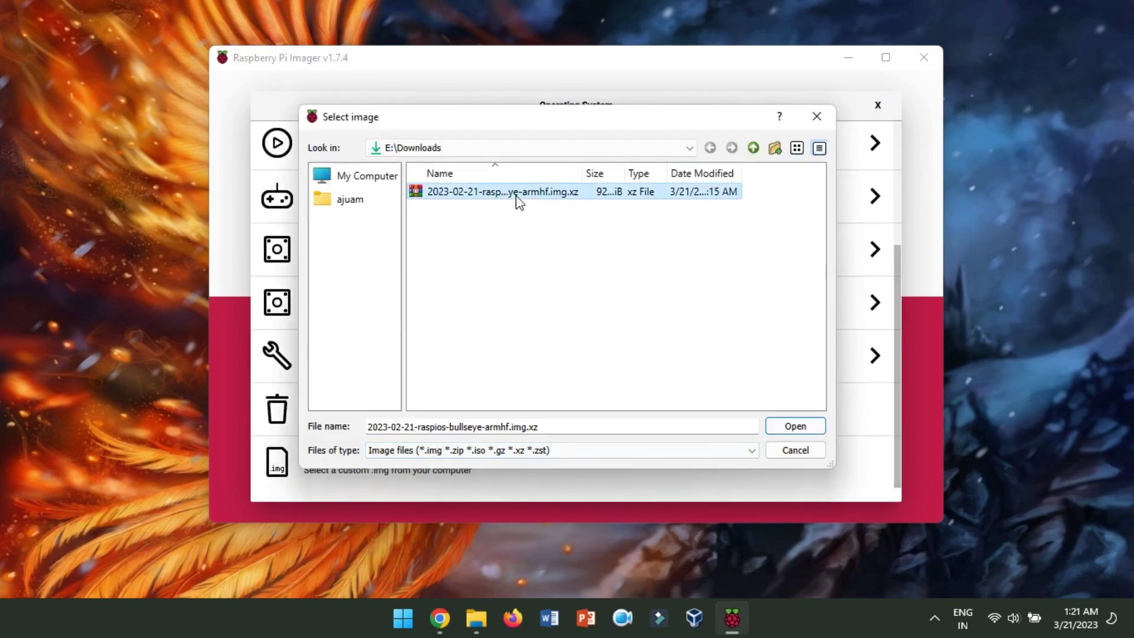
click(794, 427)
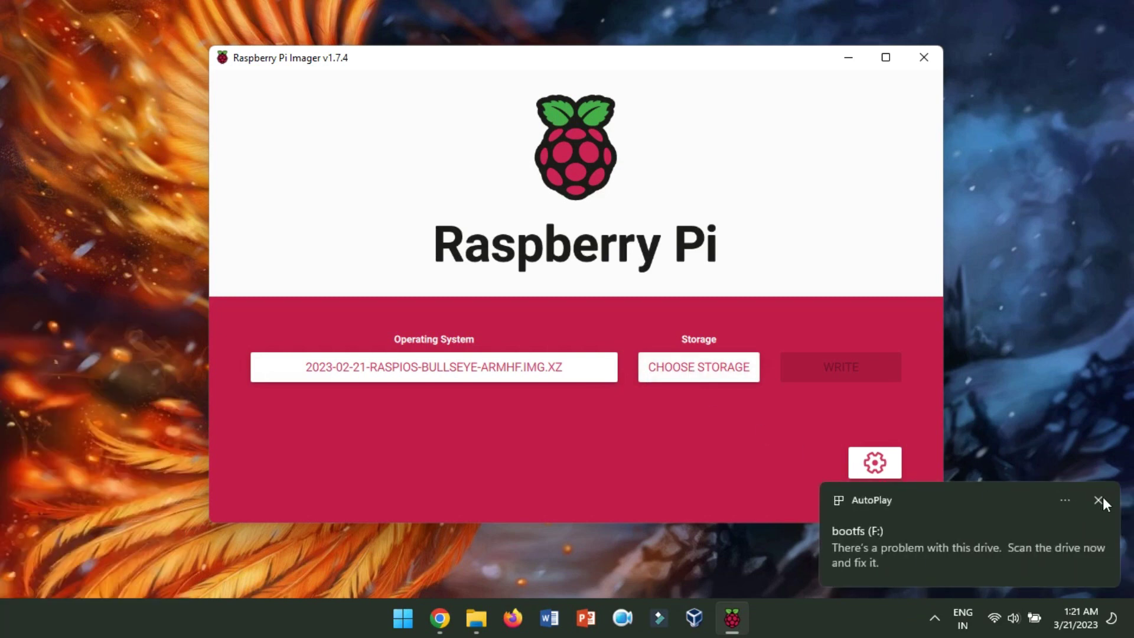
- Dismiss the AutoPlay warning and choose the 32 GB USB card as storage
click(1100, 500)
click(669, 373)
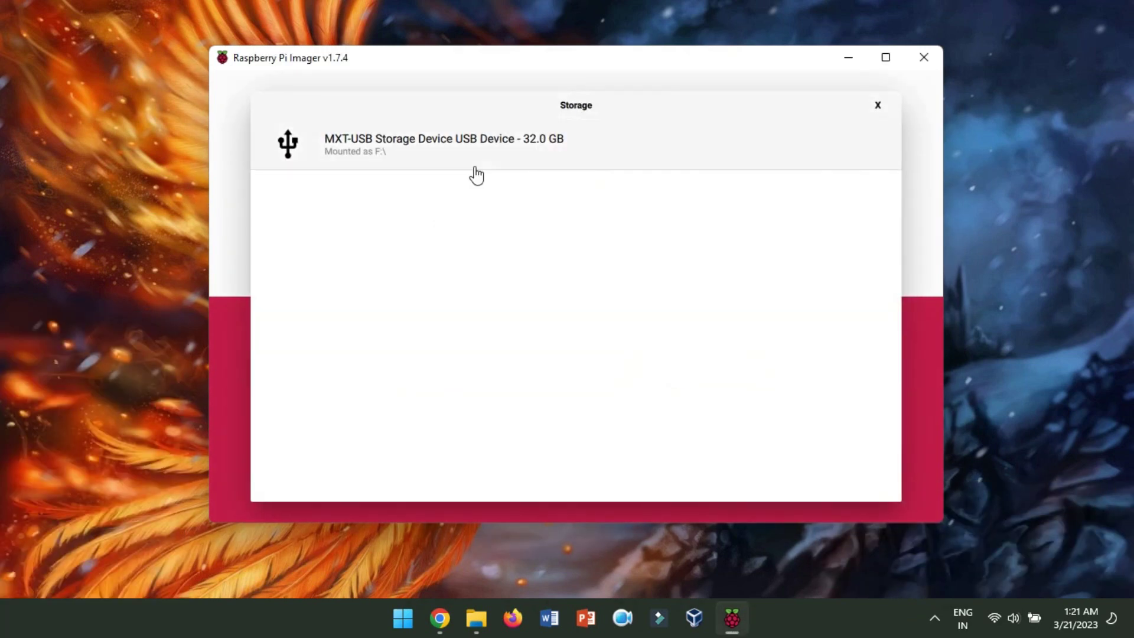
click(458, 148)
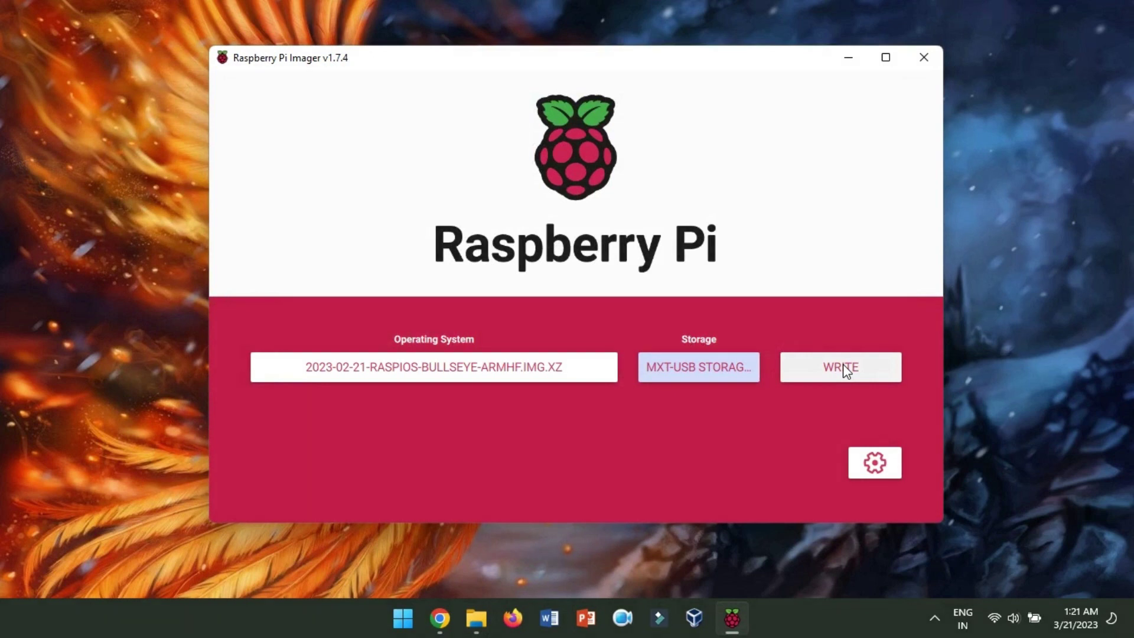
- In advanced options, enable custom hostname and SSH with username 'pi' and the account password
click(875, 466)
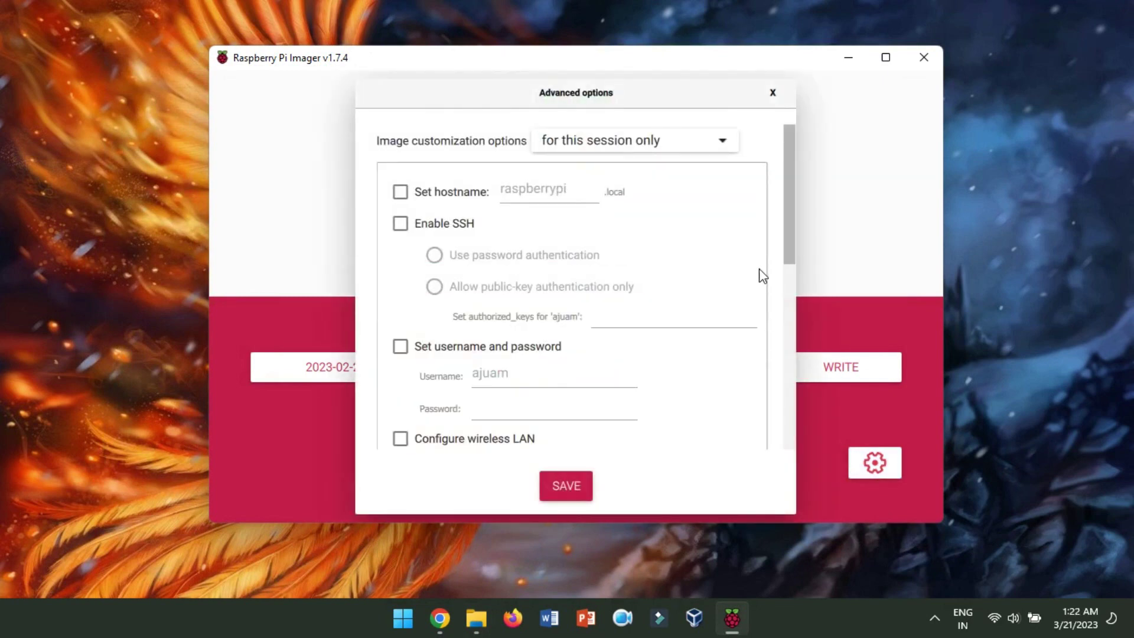
click(400, 192)
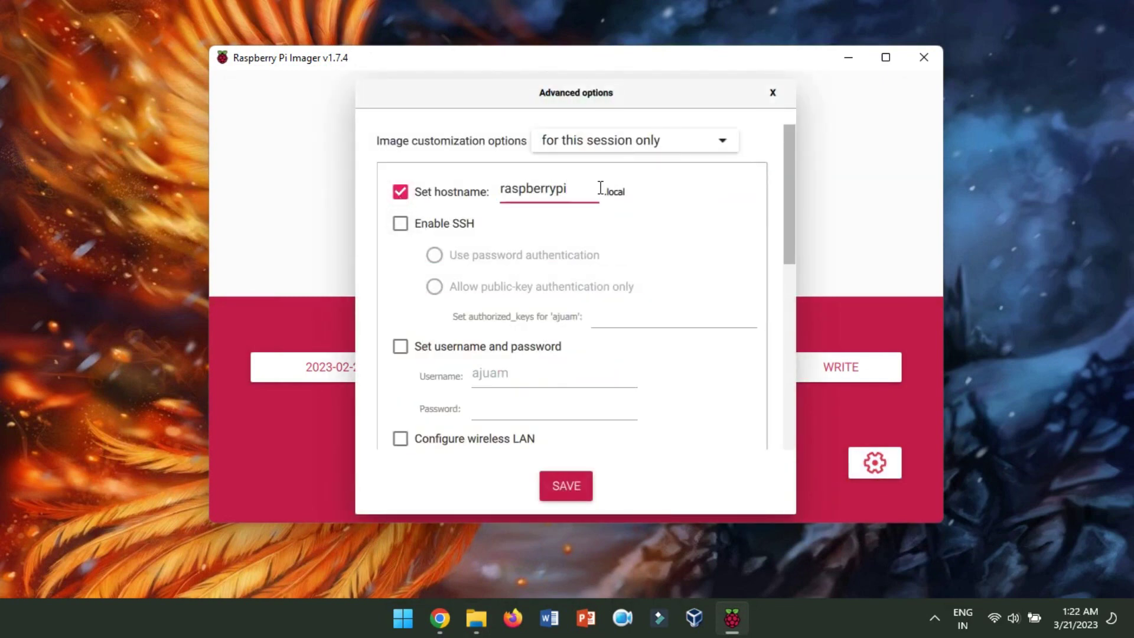
click(400, 225)
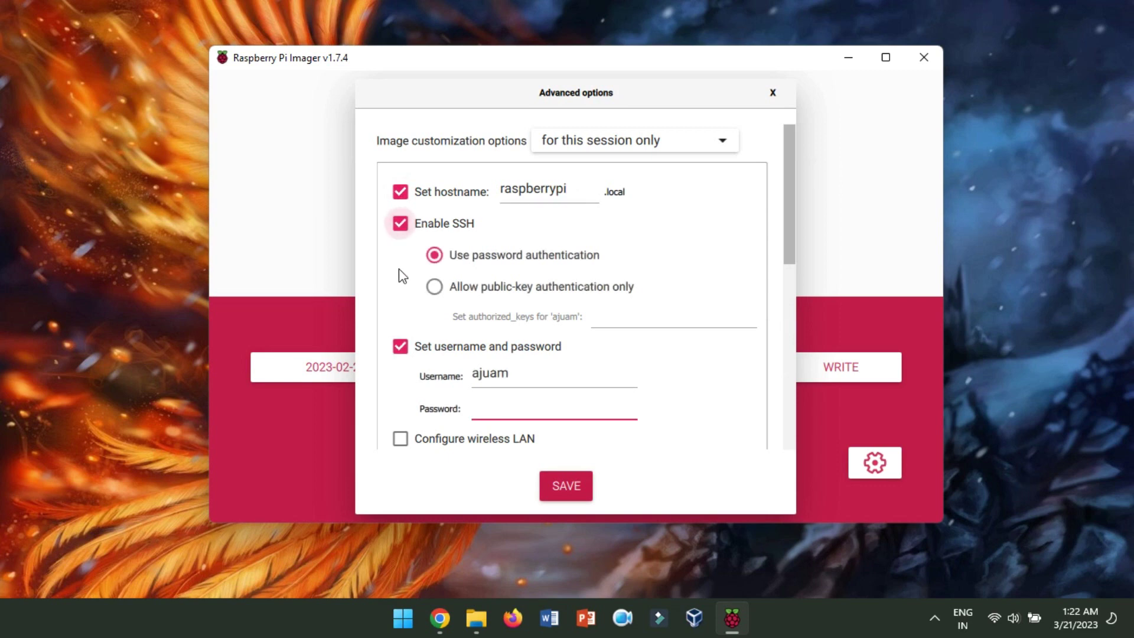
double_click(496, 384)
key(BackSpace)
text(pi)
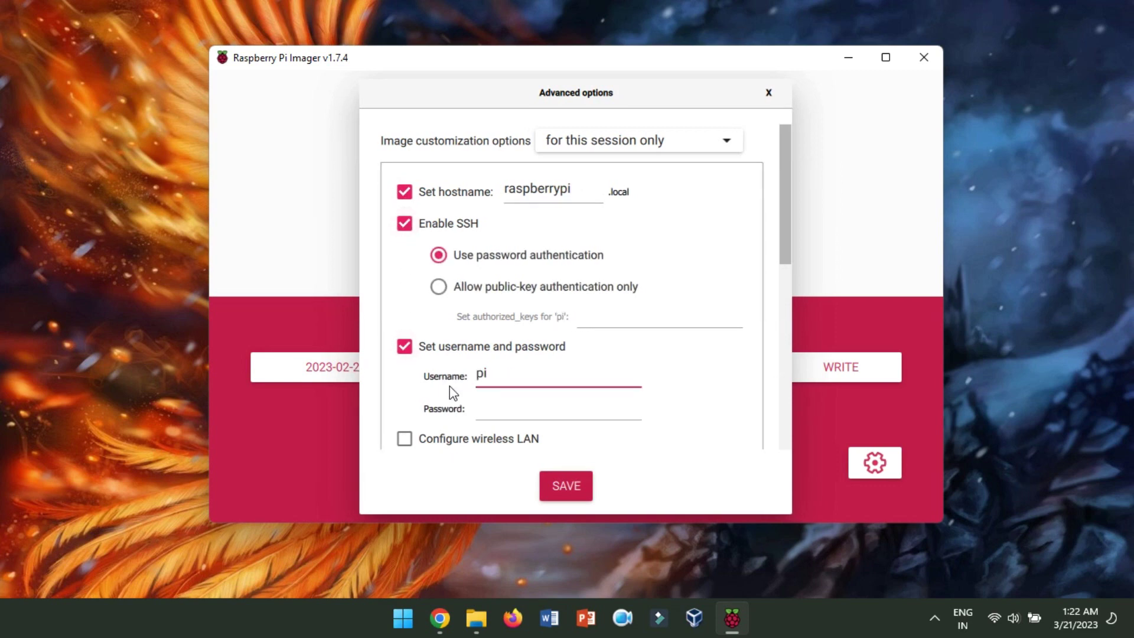
click(520, 408)
text(raspberry)
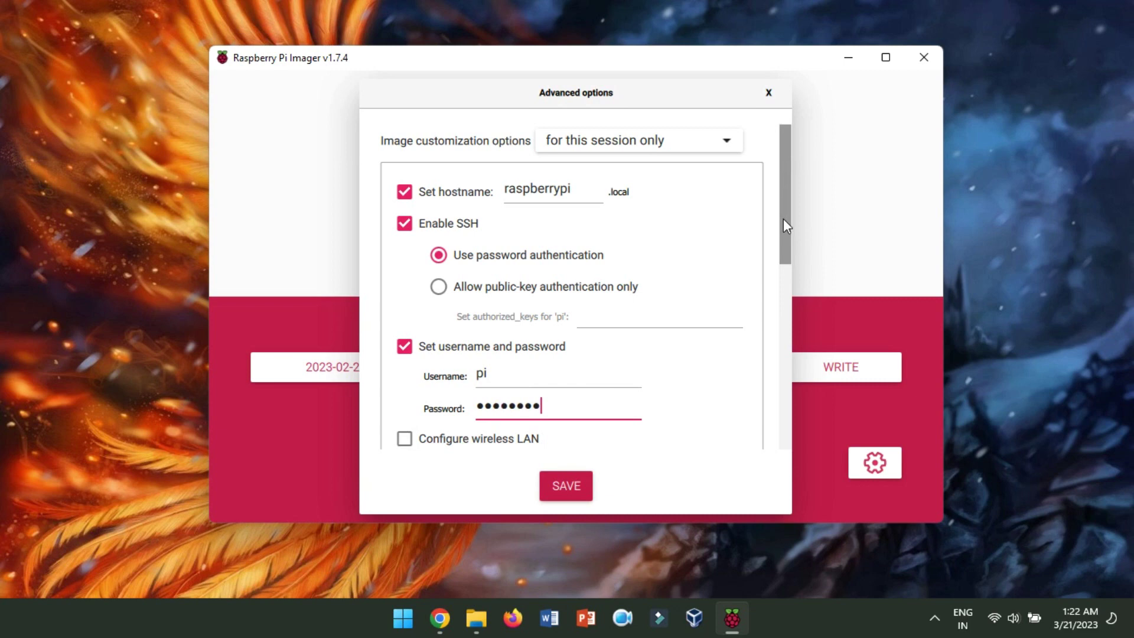
- Enable wireless LAN with country IN, turn on locale settings, and save
drag(783, 218, 788, 320)
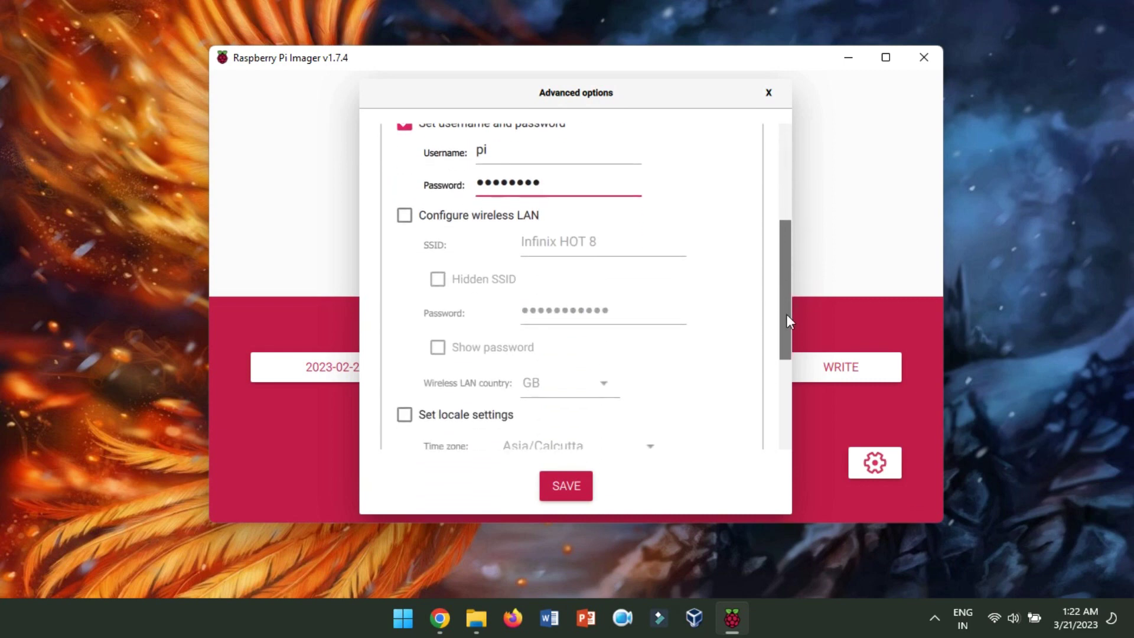
click(406, 217)
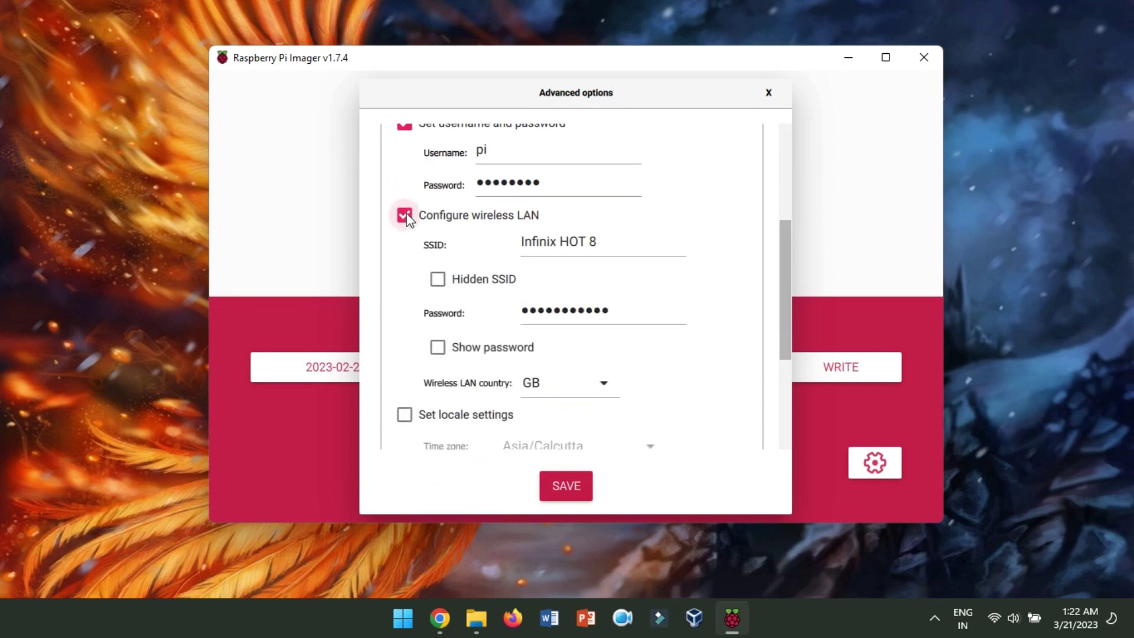
click(600, 385)
scroll(597, 378, down, 5)
scroll(593, 374, down, 1)
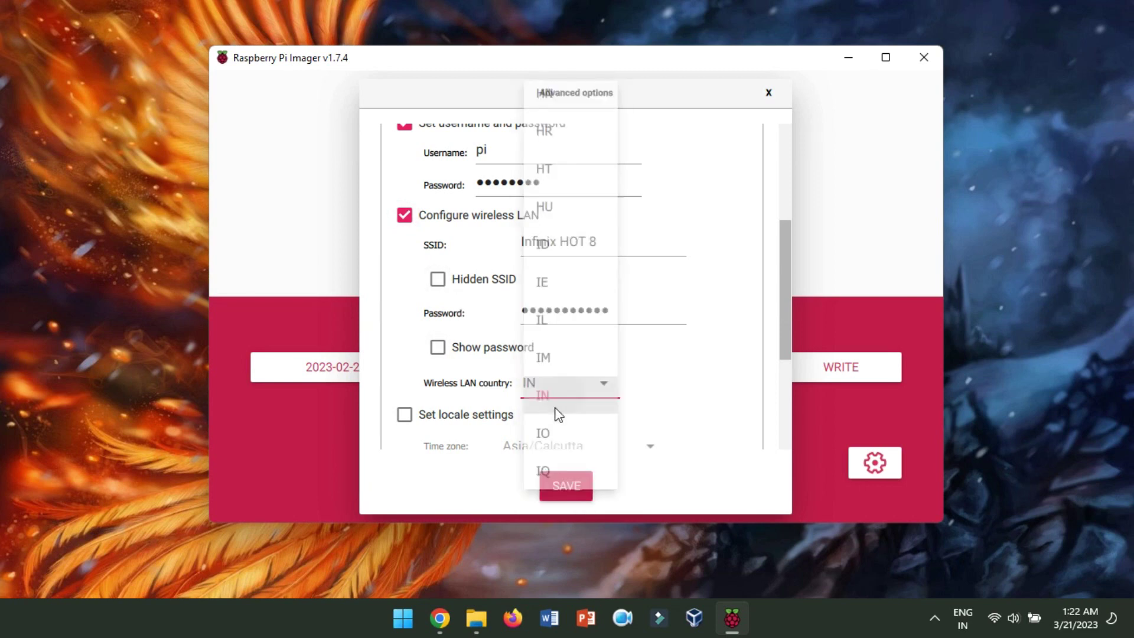
scroll(785, 356, down, 3)
click(404, 249)
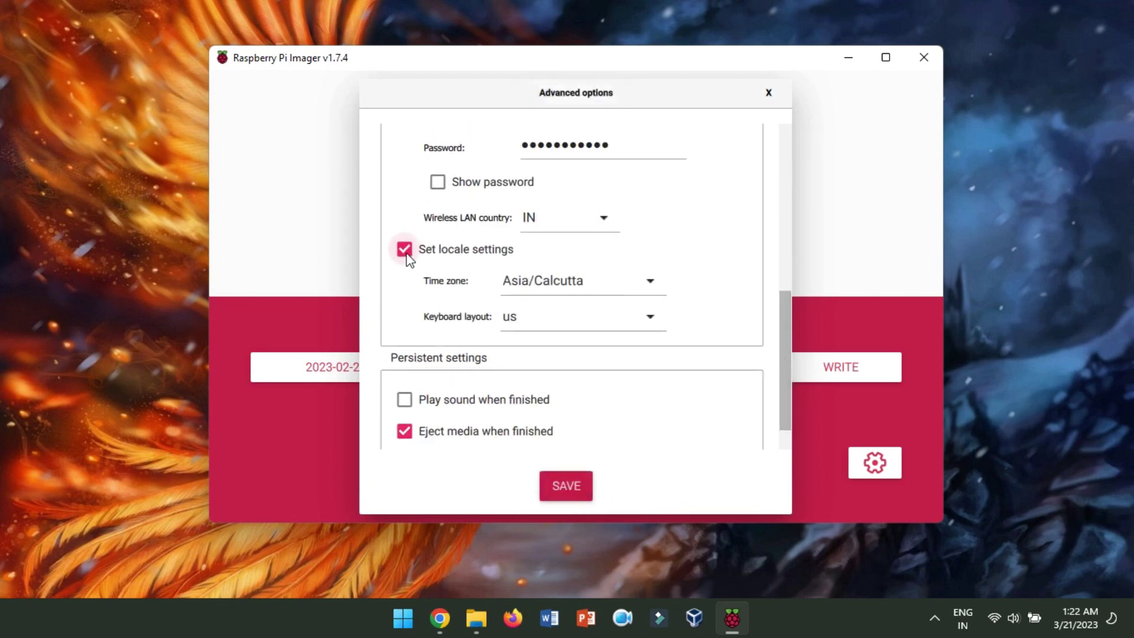
scroll(585, 413, down, 1)
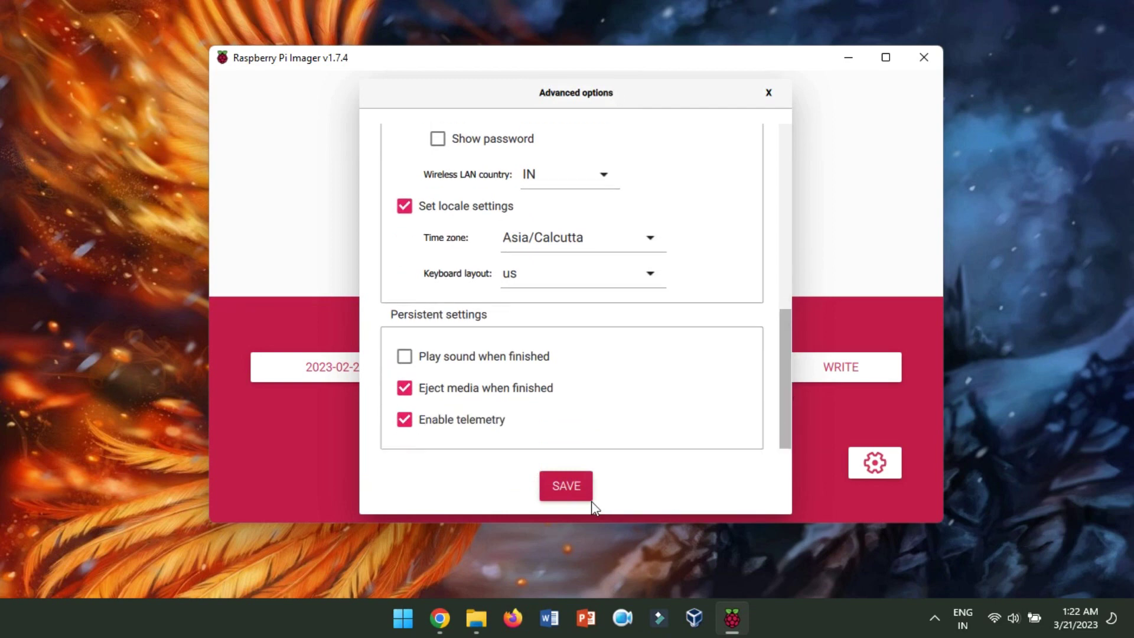
click(572, 482)
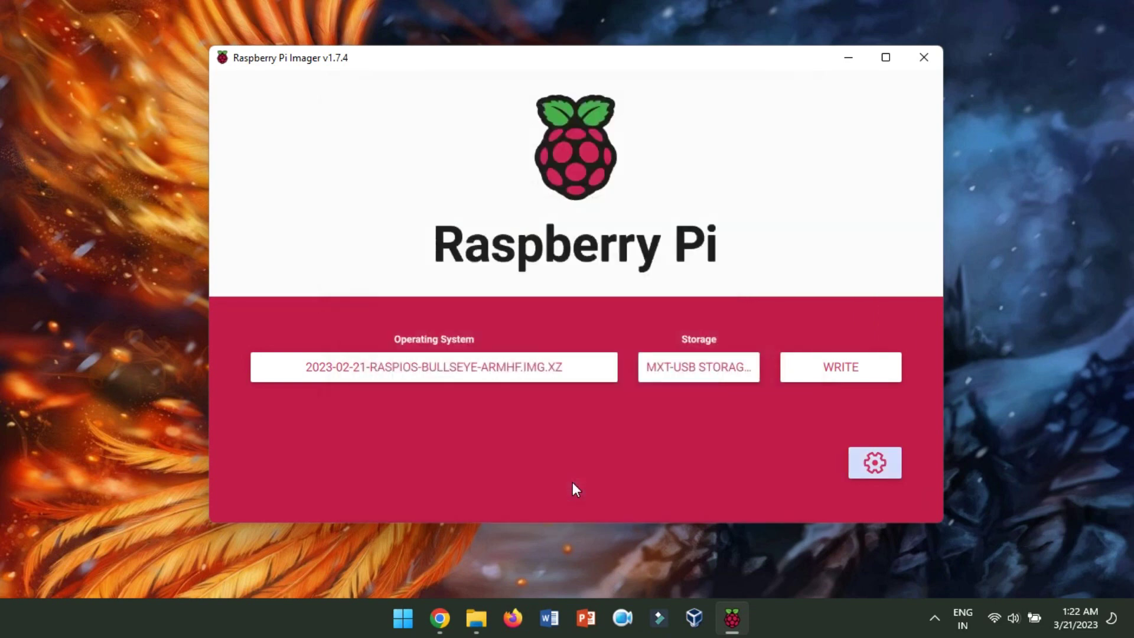
- Write the image to the MXT-USB drive, confirm erasing it, and dismiss the Write Successful notice
click(846, 370)
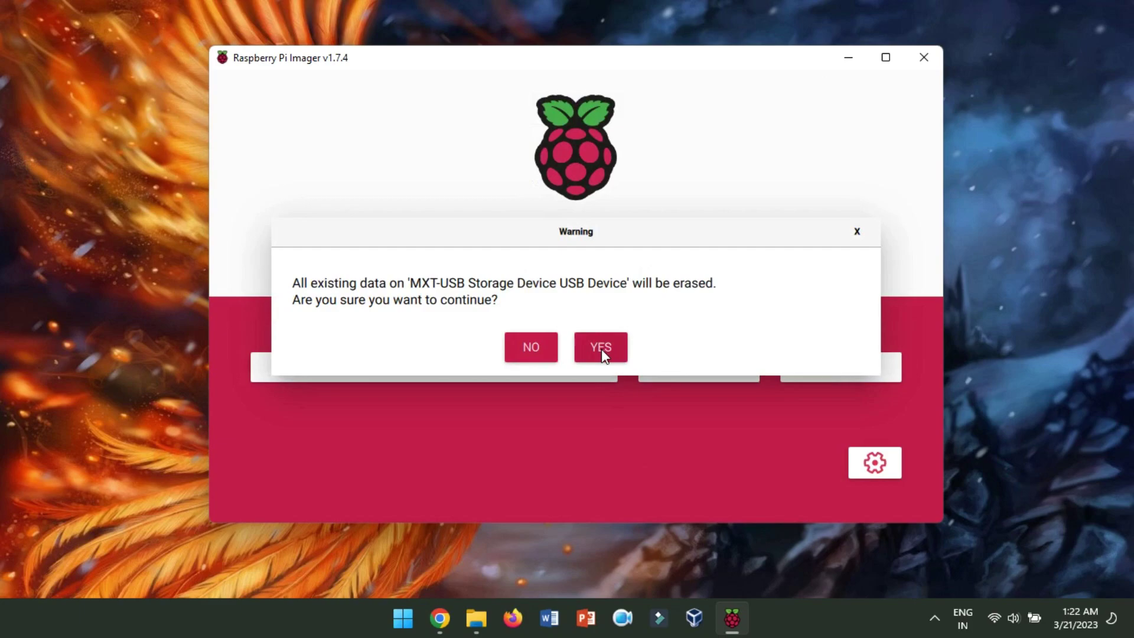
click(601, 349)
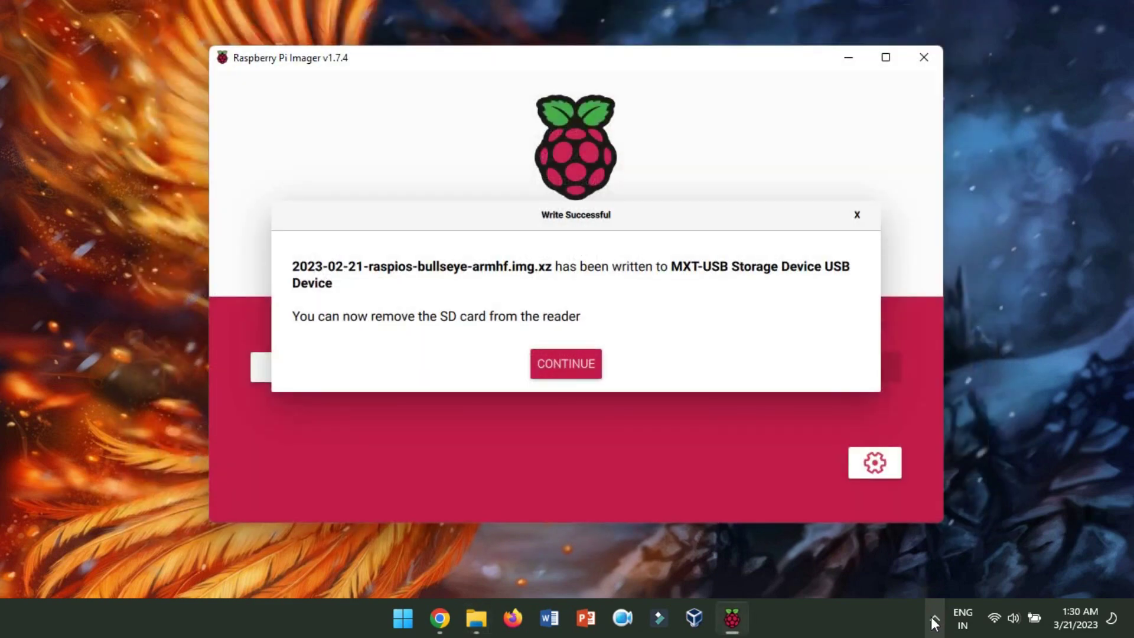
click(572, 365)
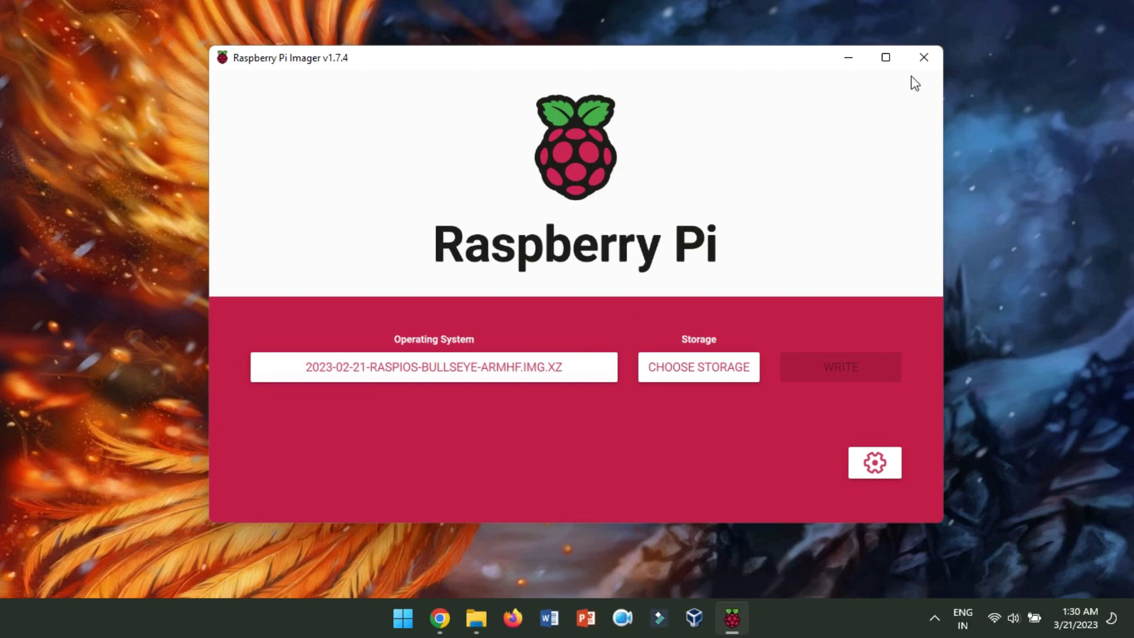
- Close Raspberry Pi Imager and scroll through the boot files on bootfs (F:)
click(918, 48)
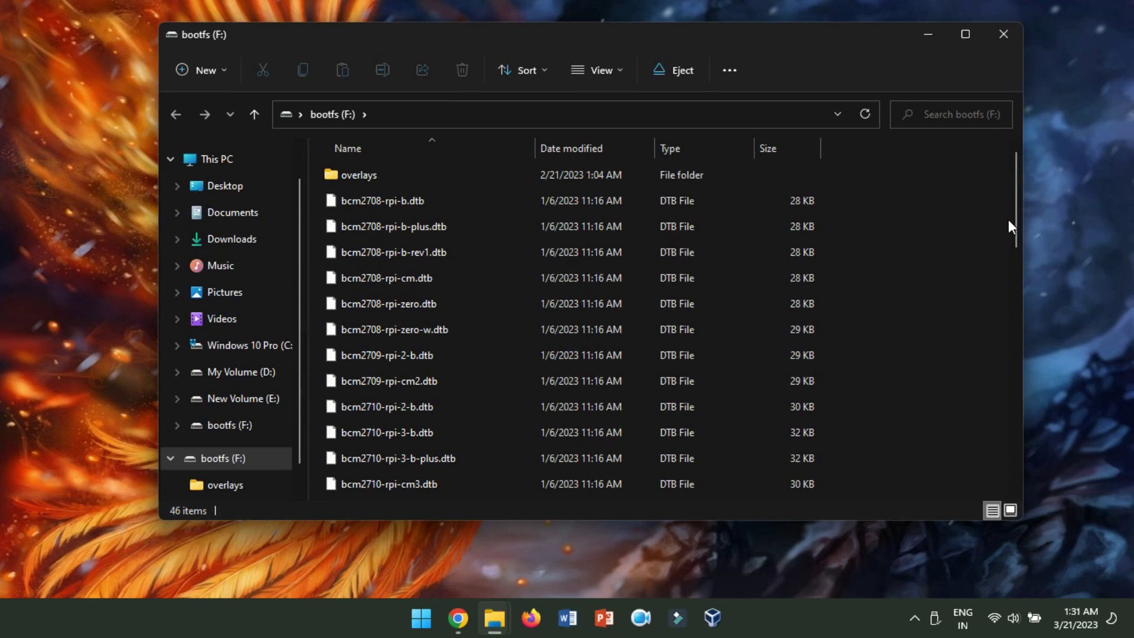
drag(1011, 218, 1044, 360)
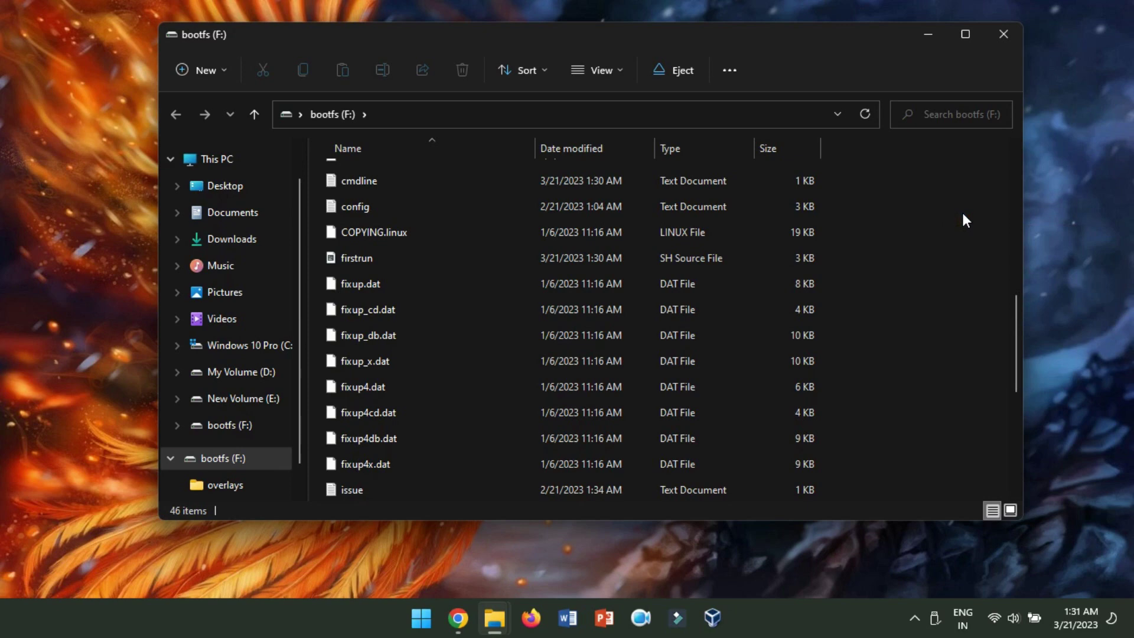
- Launch Notepad from the Run prompt
key(super+r)
text(not)
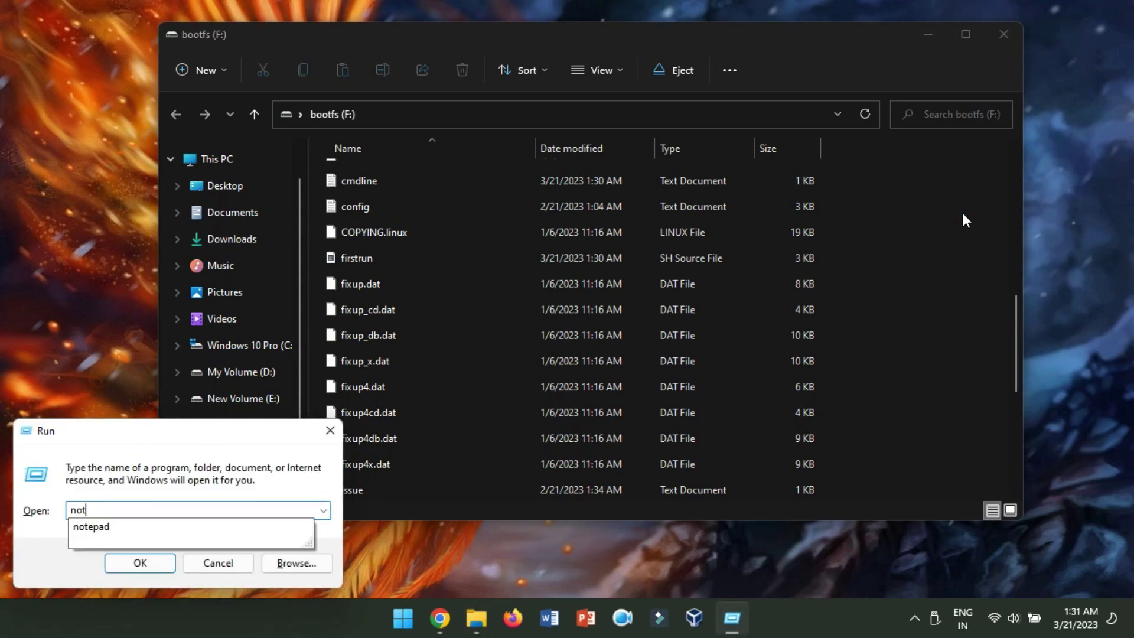
text(epad)
key(Return)
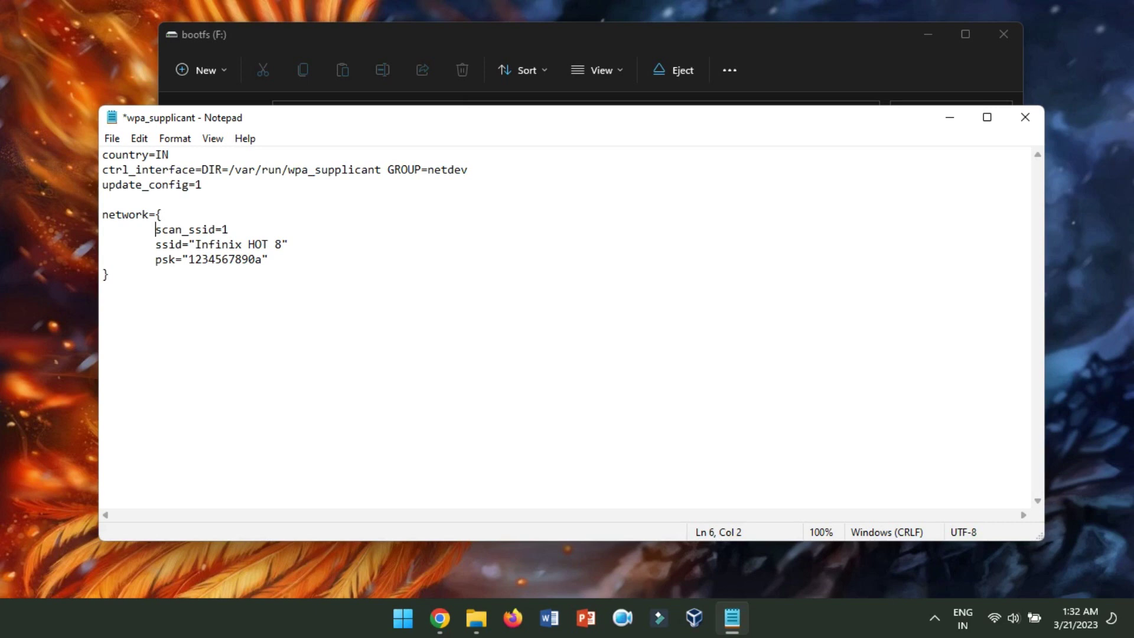
- Save the text as wpa_supplicant.conf on bootfs (F:) with file type All Files
click(114, 139)
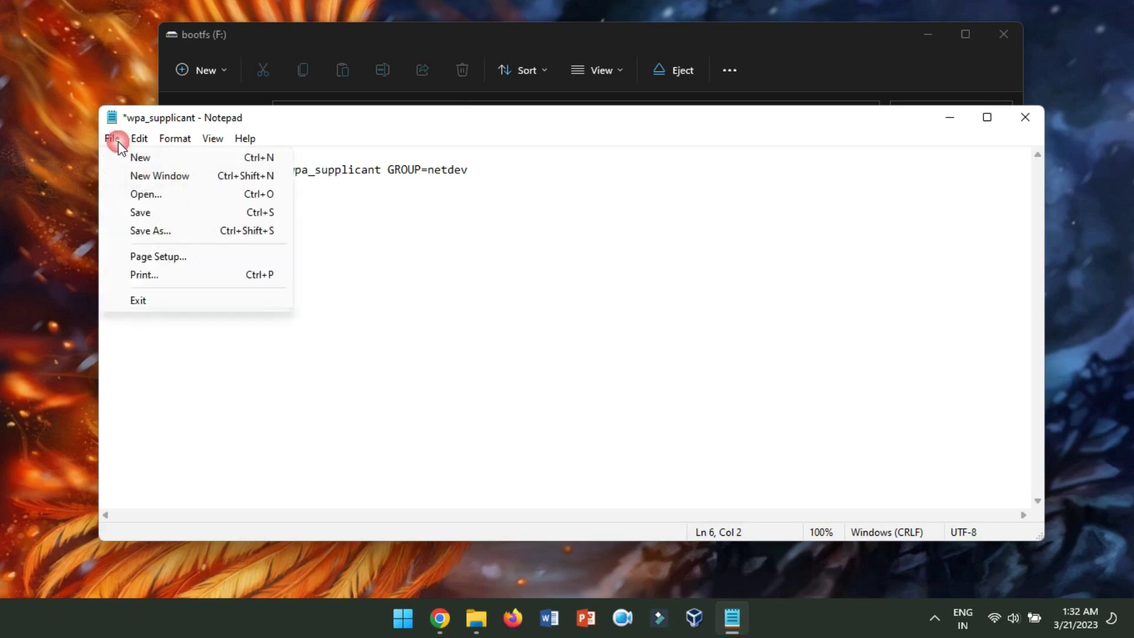
click(154, 233)
scroll(183, 378, down, 5)
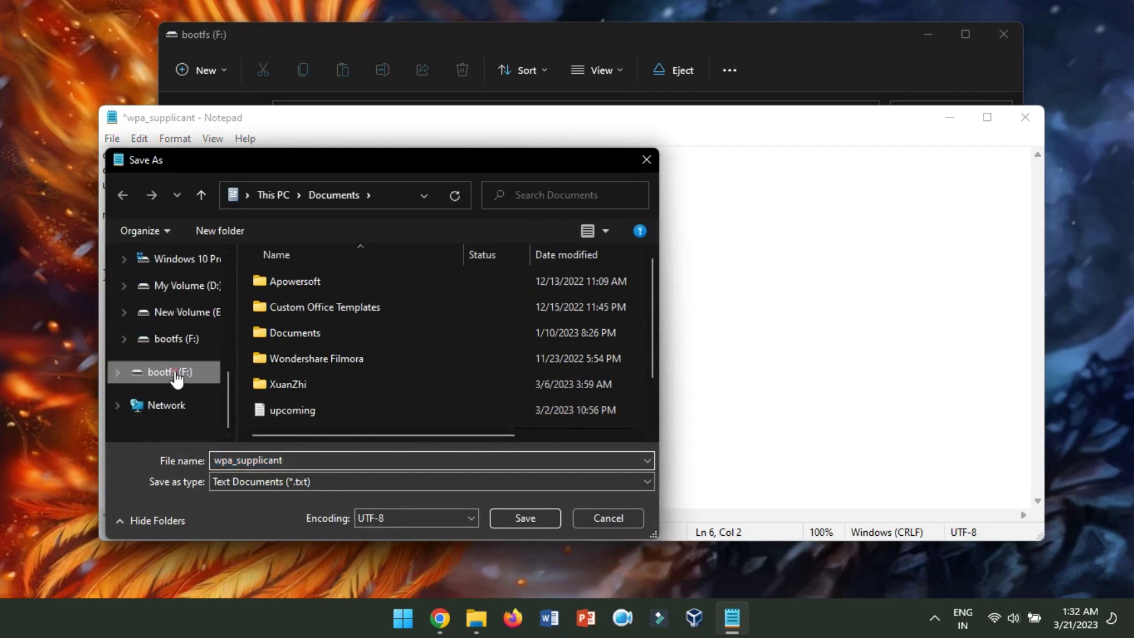
click(176, 373)
click(308, 460)
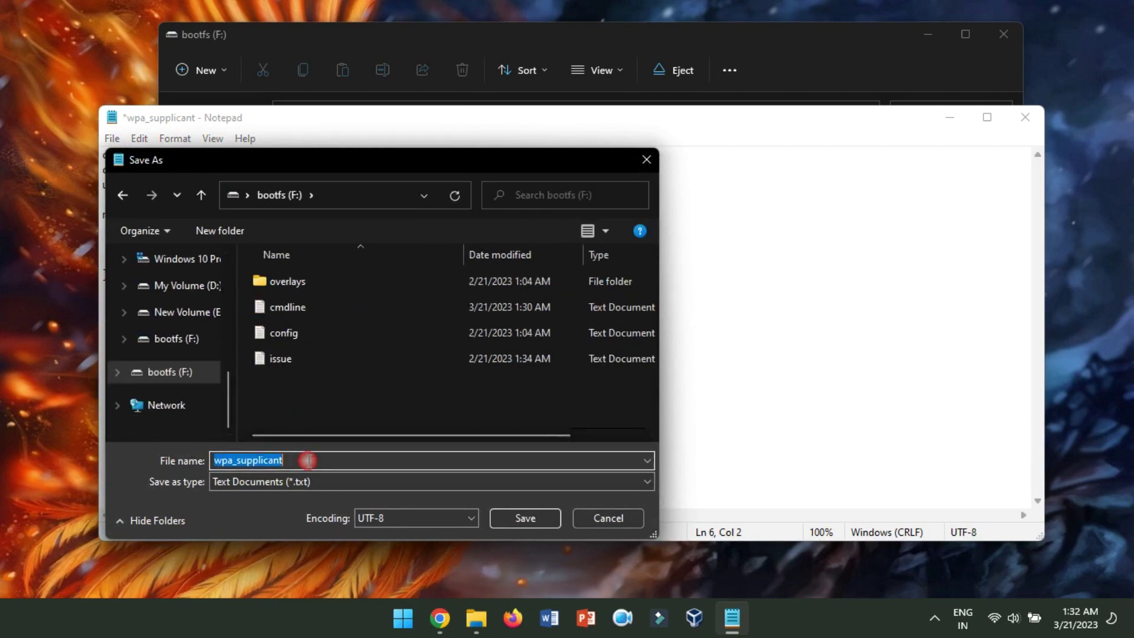
click(309, 460)
text(.conf)
click(266, 483)
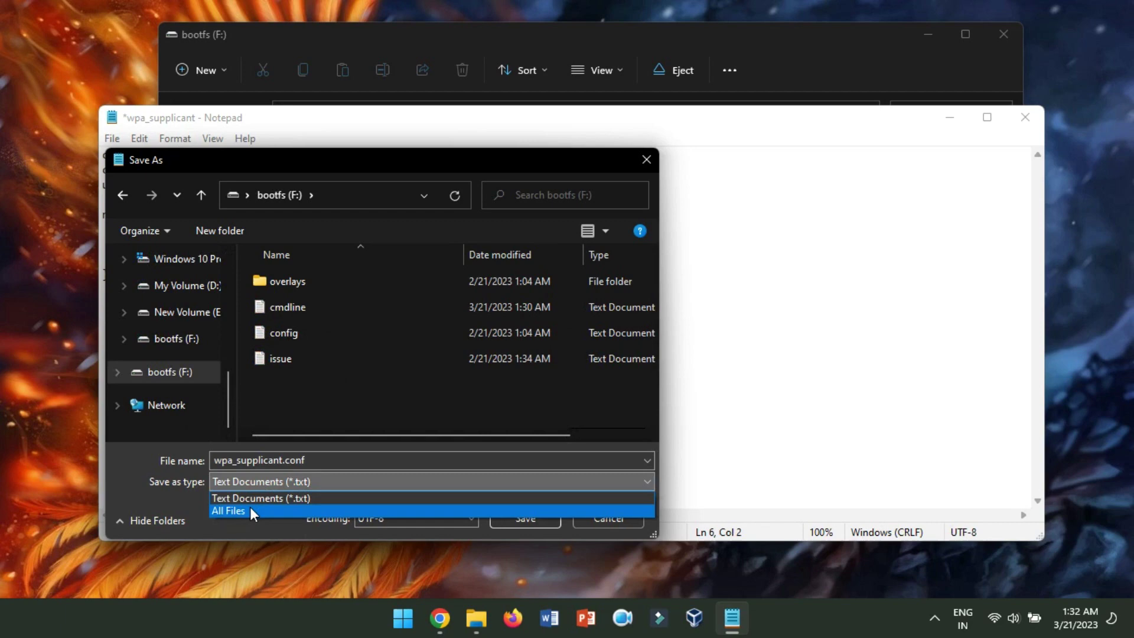
click(250, 510)
click(535, 518)
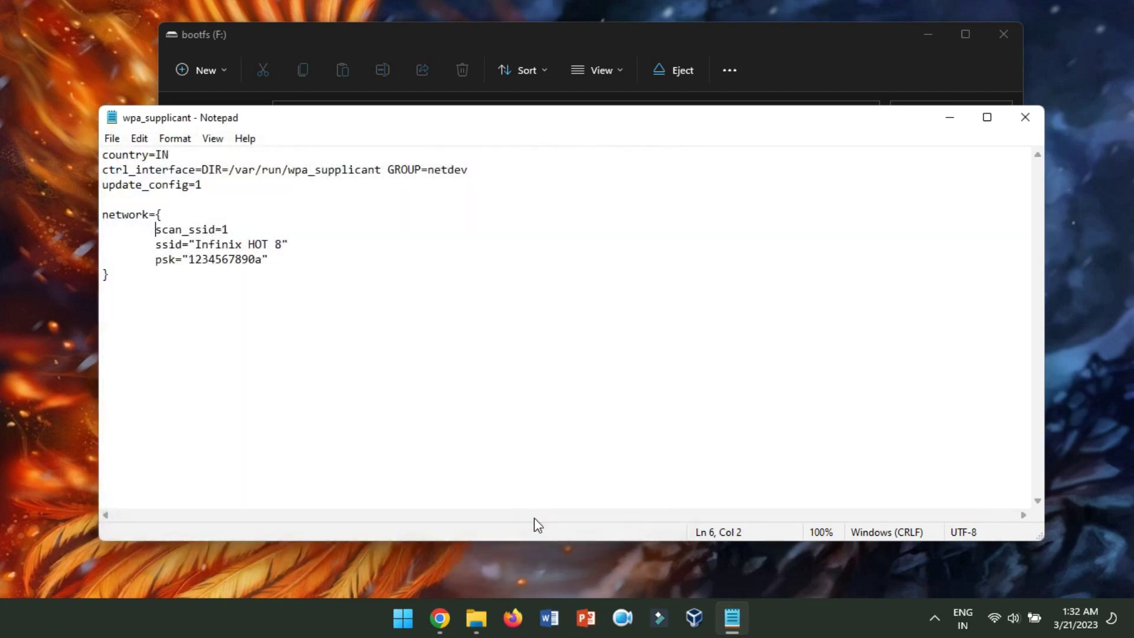
- Close Notepad, create an empty file named ssh on bootfs (F:), then right-click the drive
click(1025, 117)
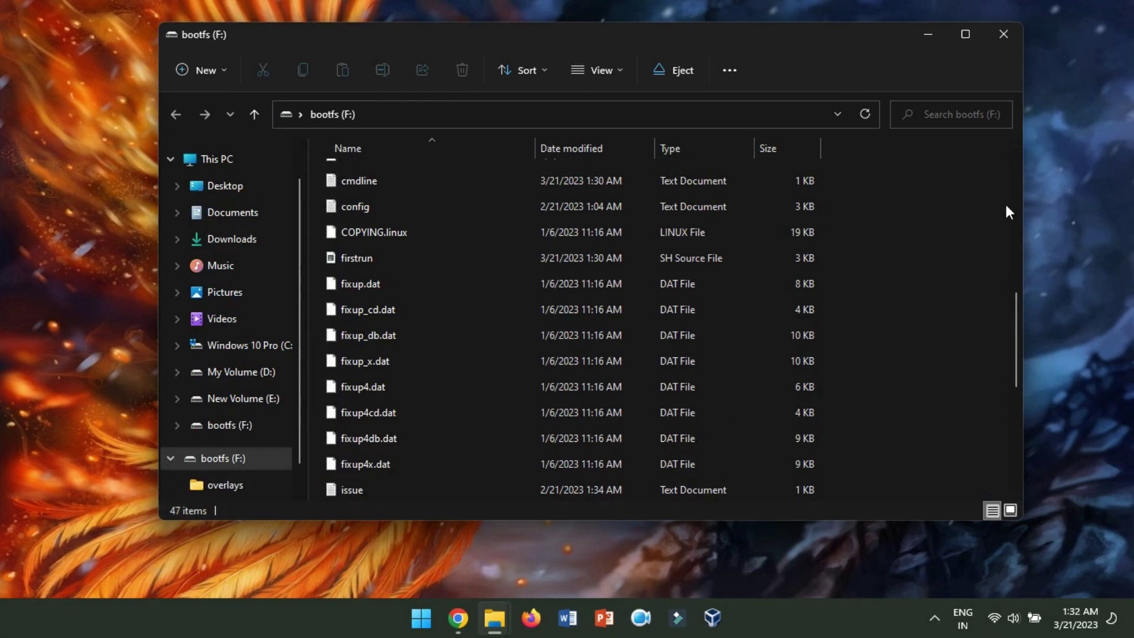
scroll(992, 184, up, 6)
click(208, 70)
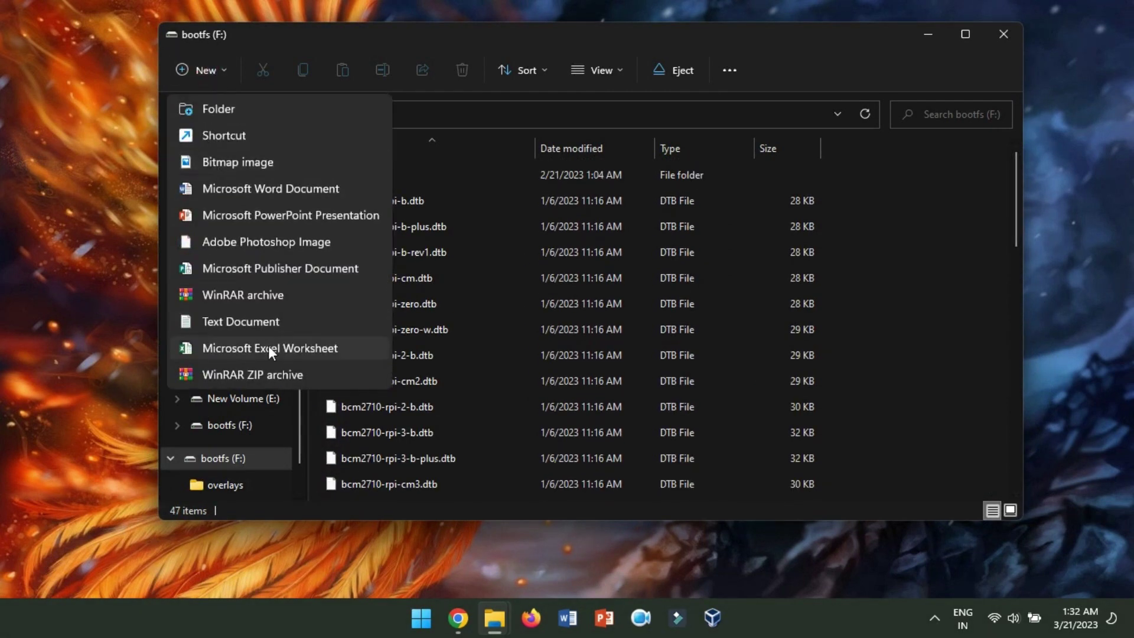
click(247, 321)
text(ssh)
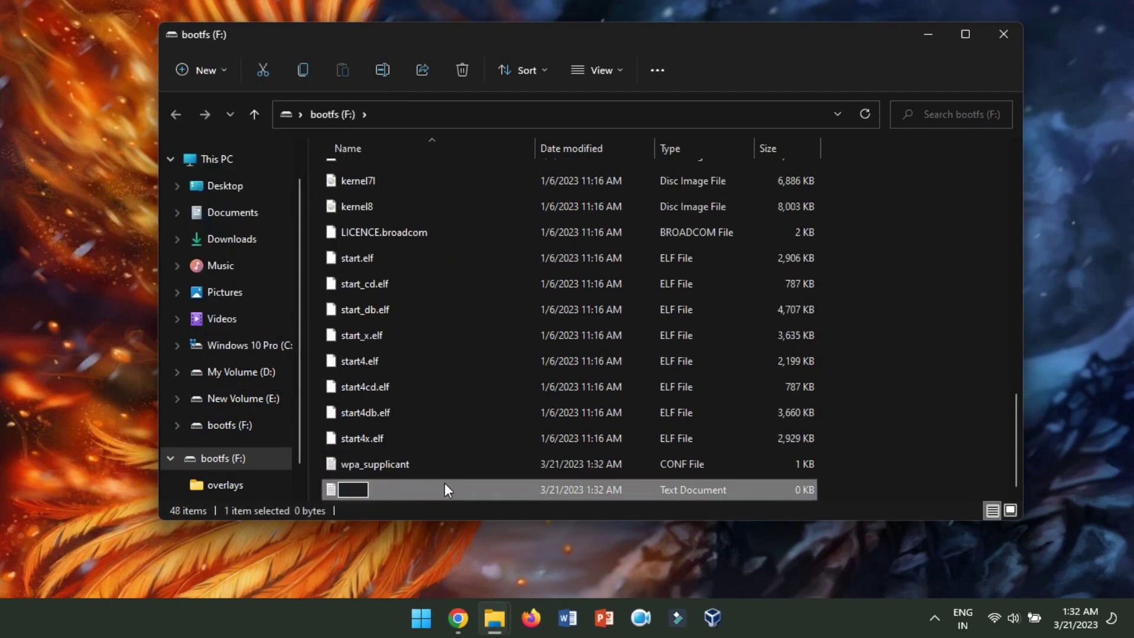
key(Return)
click(977, 308)
right_click(232, 460)
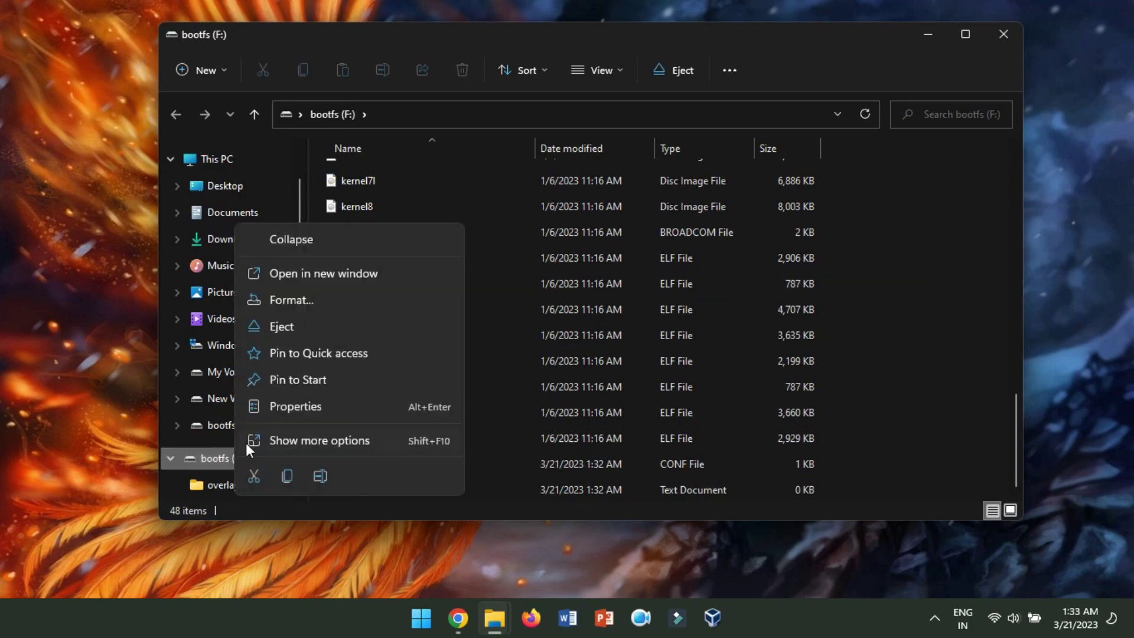
- Eject the bootfs (F:) drive from File Explorer's navigation pane
click(288, 333)
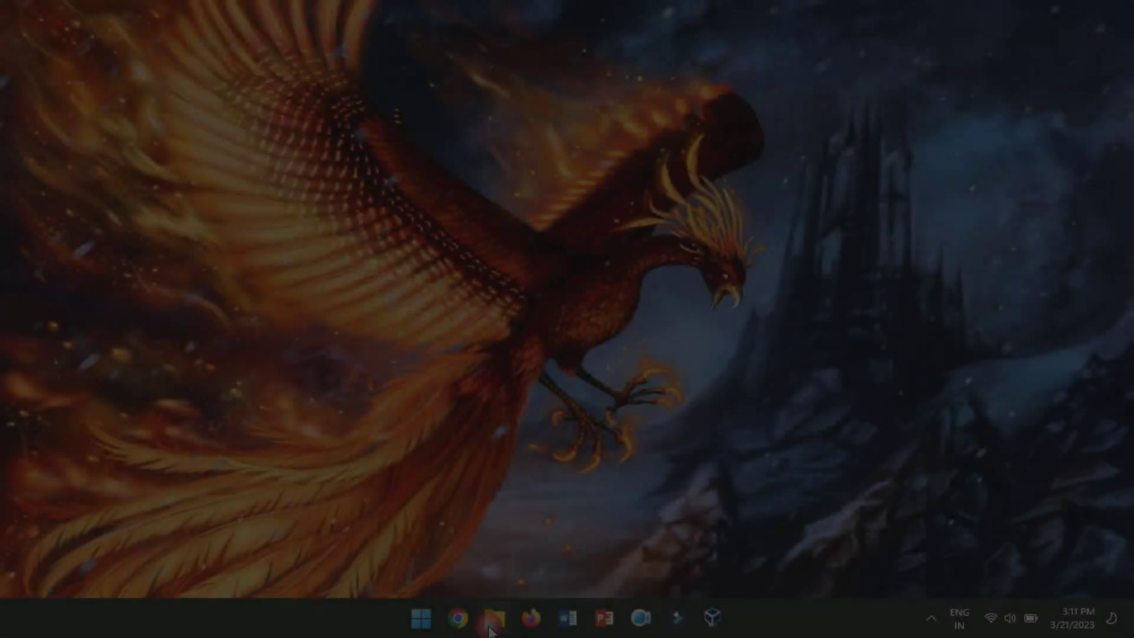
- Launch the Advanced IP Scanner installer from the Downloads folder
click(491, 628)
click(286, 294)
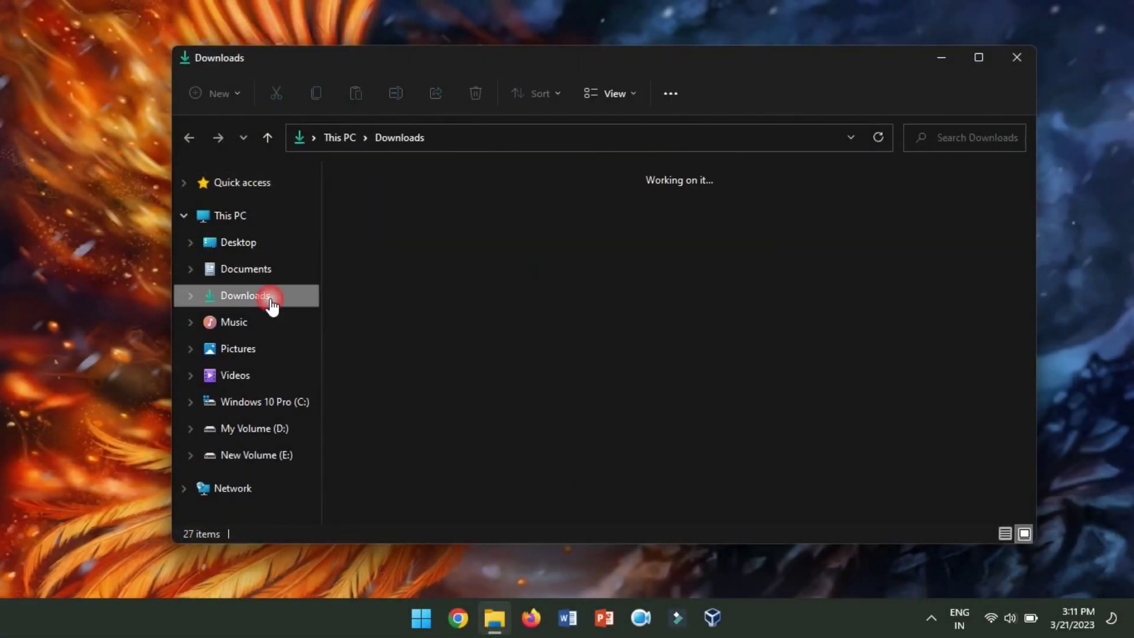
click(380, 398)
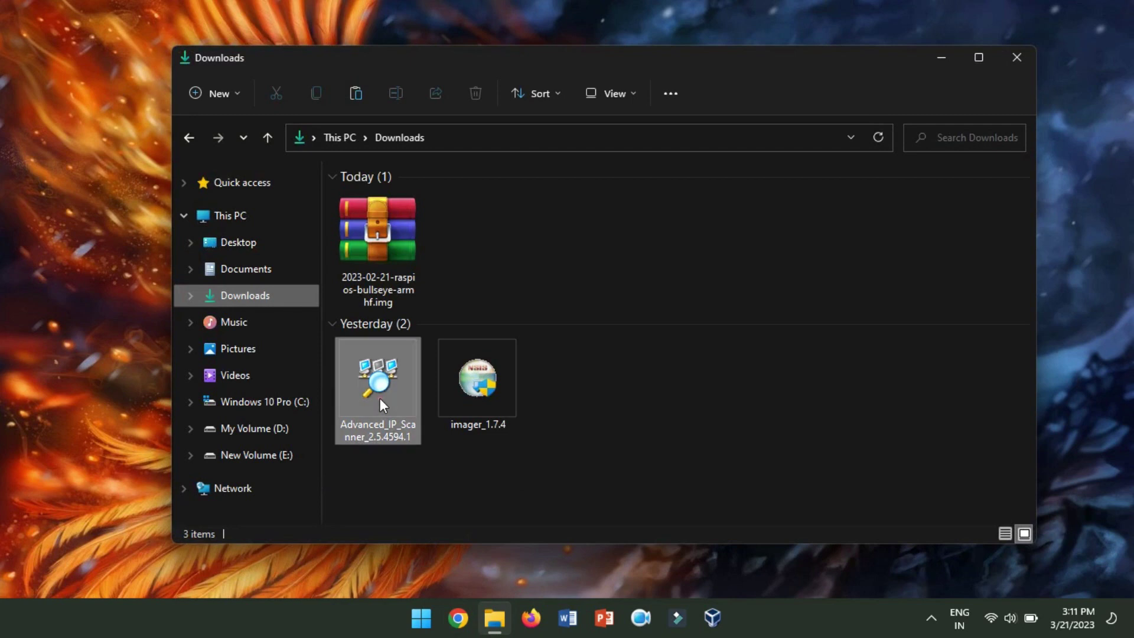
double_click(380, 398)
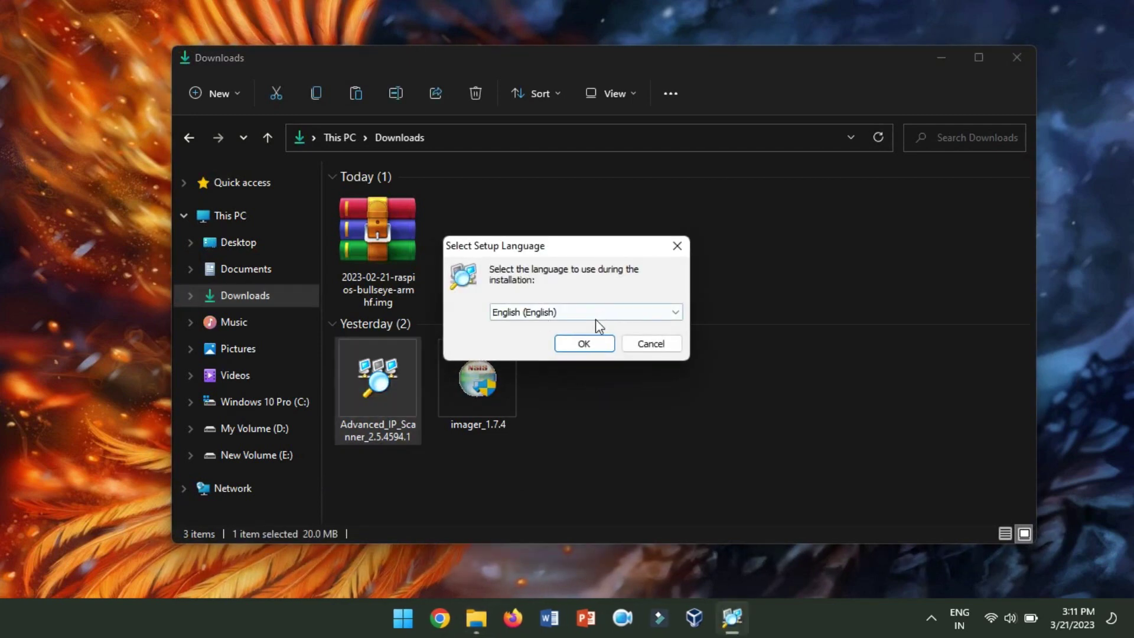
- Run Advanced IP Scanner portably in English and scan 192.168.43.1-254 for the Pi
click(580, 344)
click(399, 289)
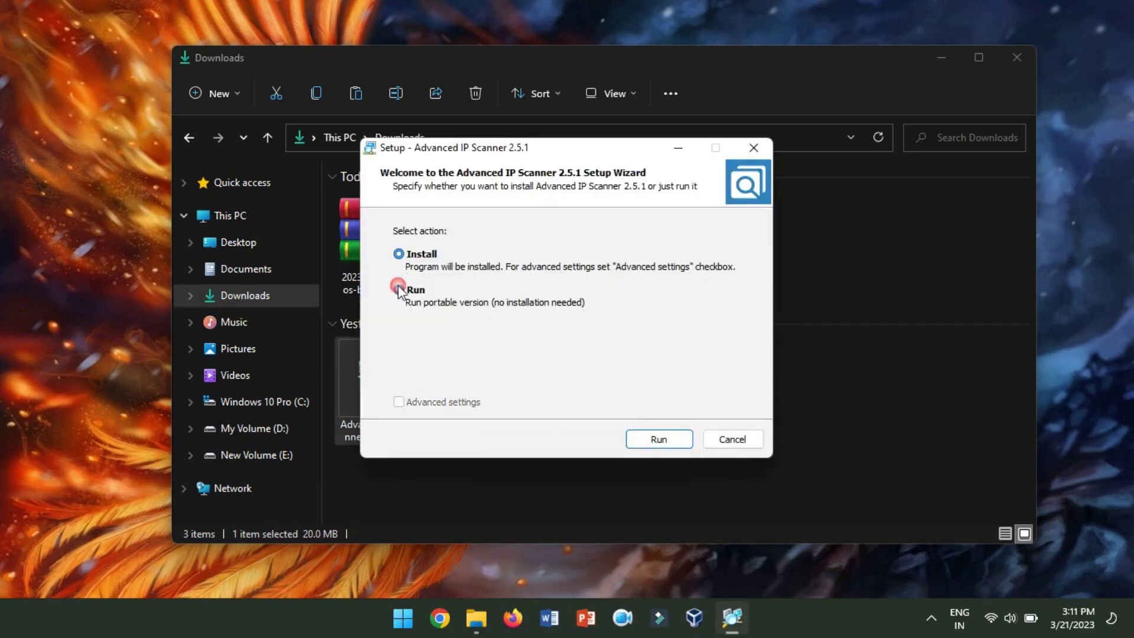
click(645, 440)
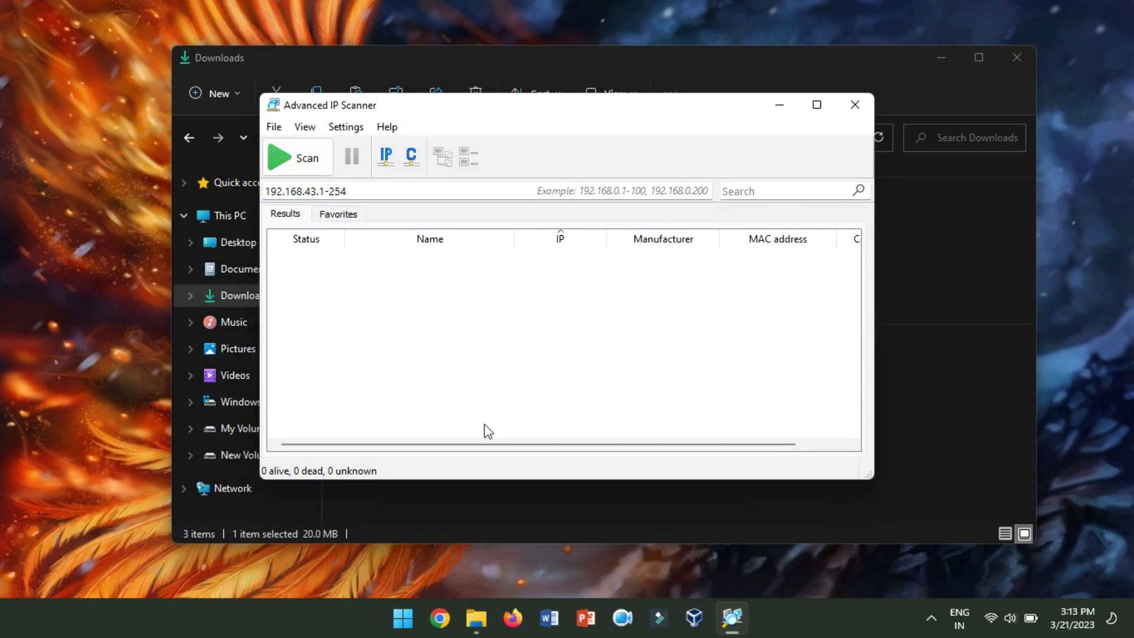
click(312, 168)
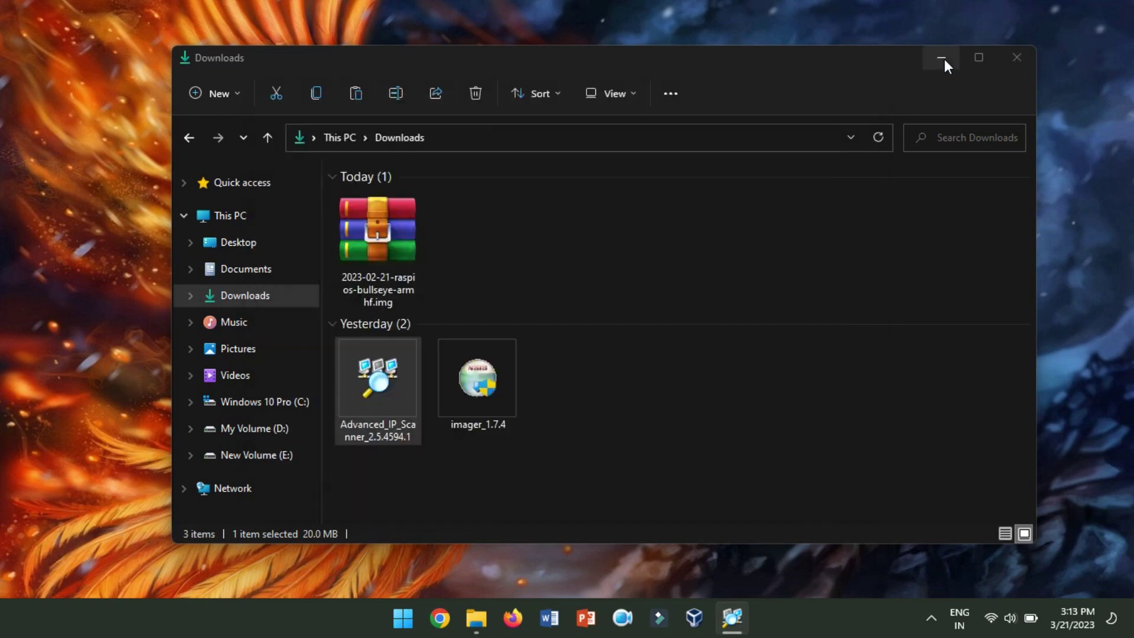
click(942, 59)
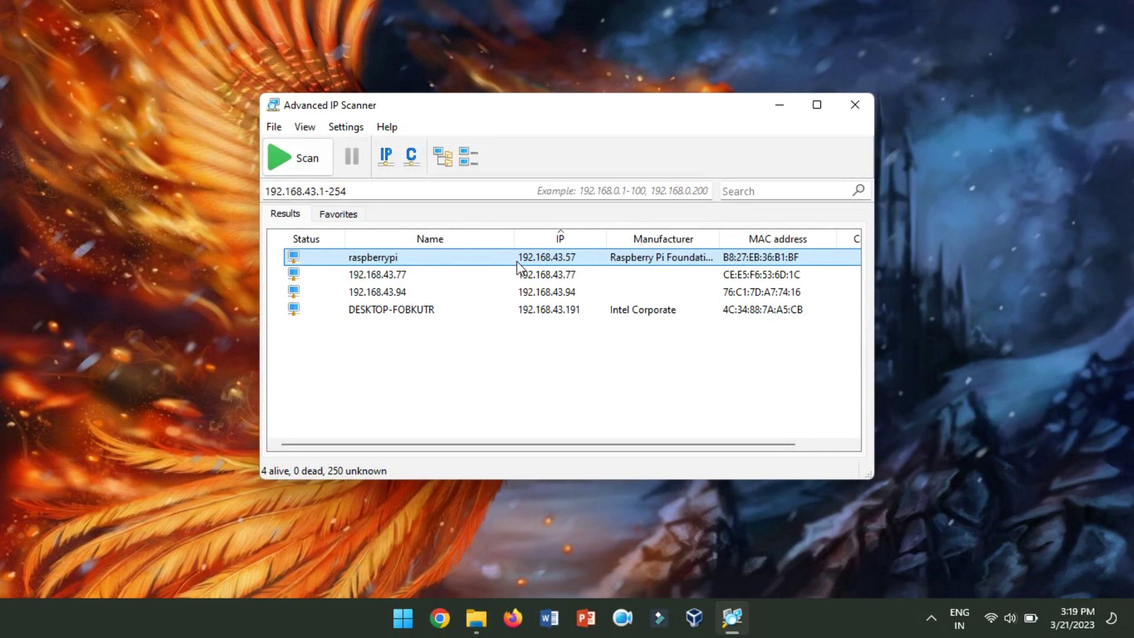
right_click(395, 604)
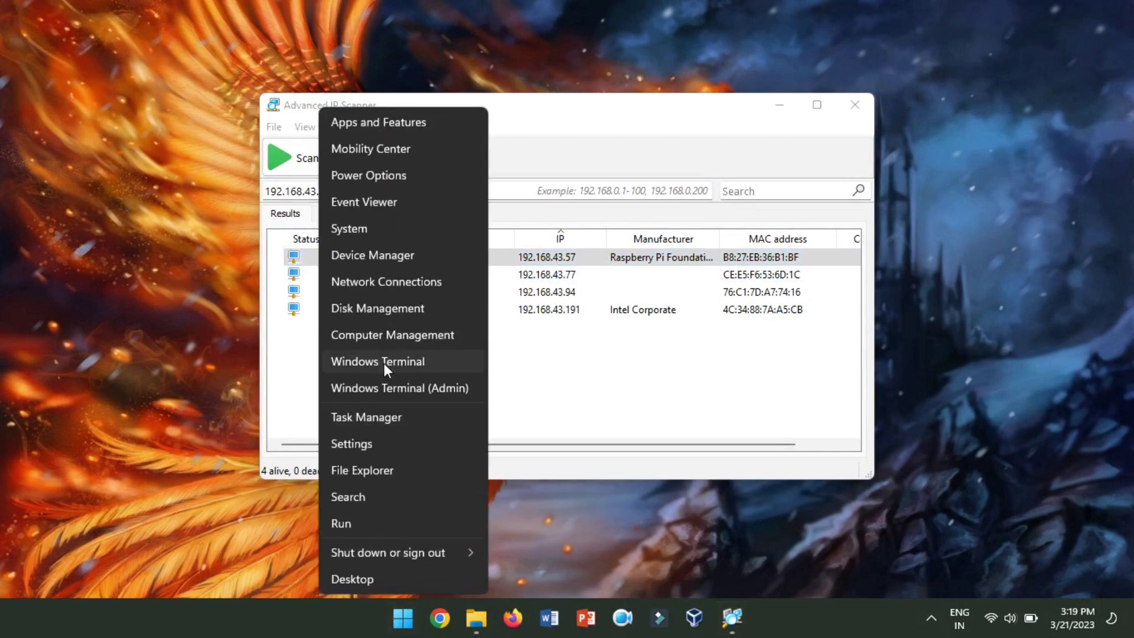
click(411, 362)
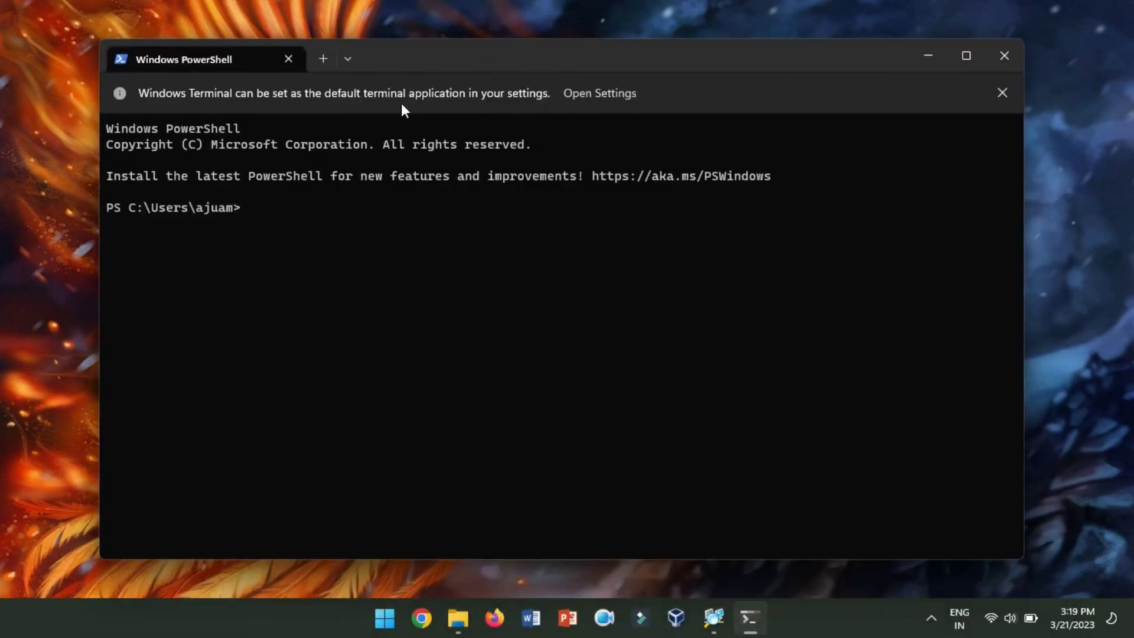
text(ssh pi@192.168.)
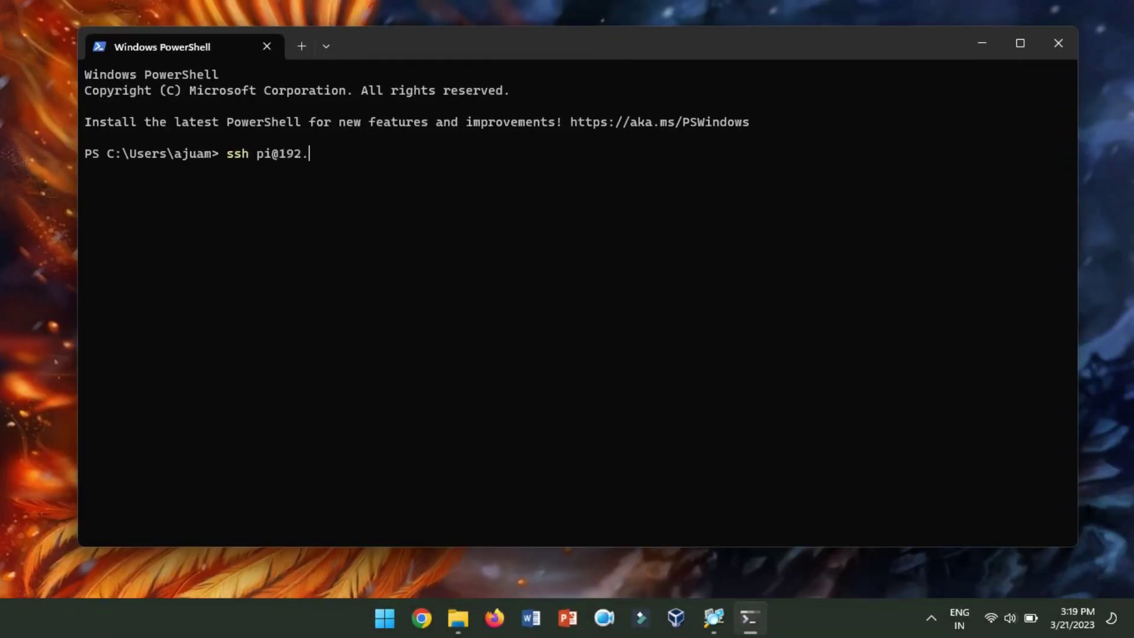
click(726, 625)
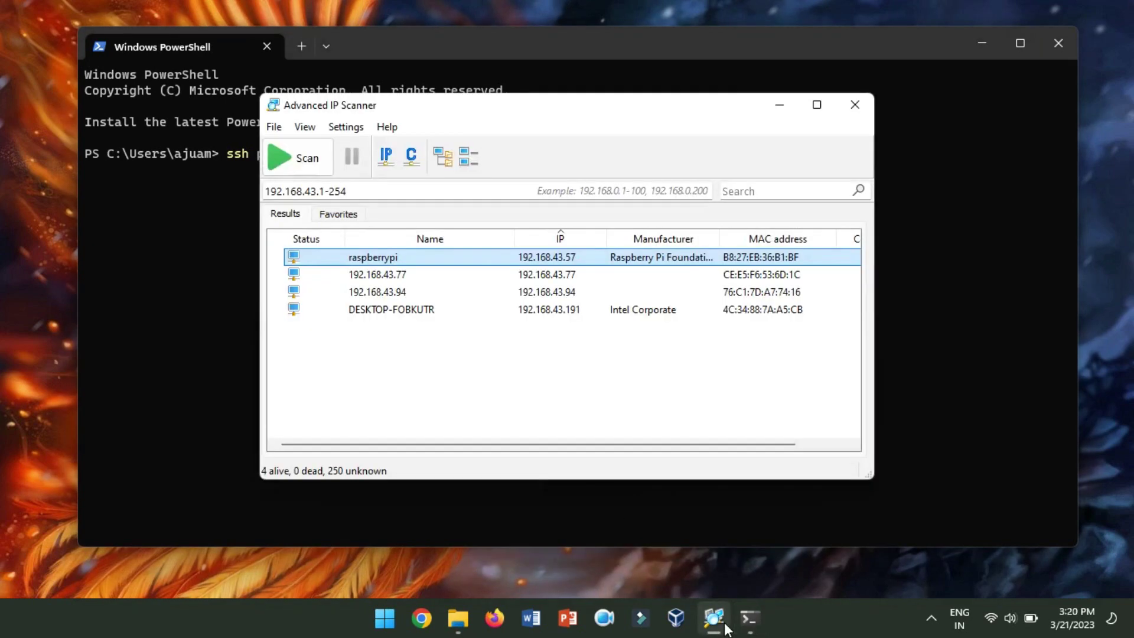
click(750, 618)
text(43.)
click(713, 618)
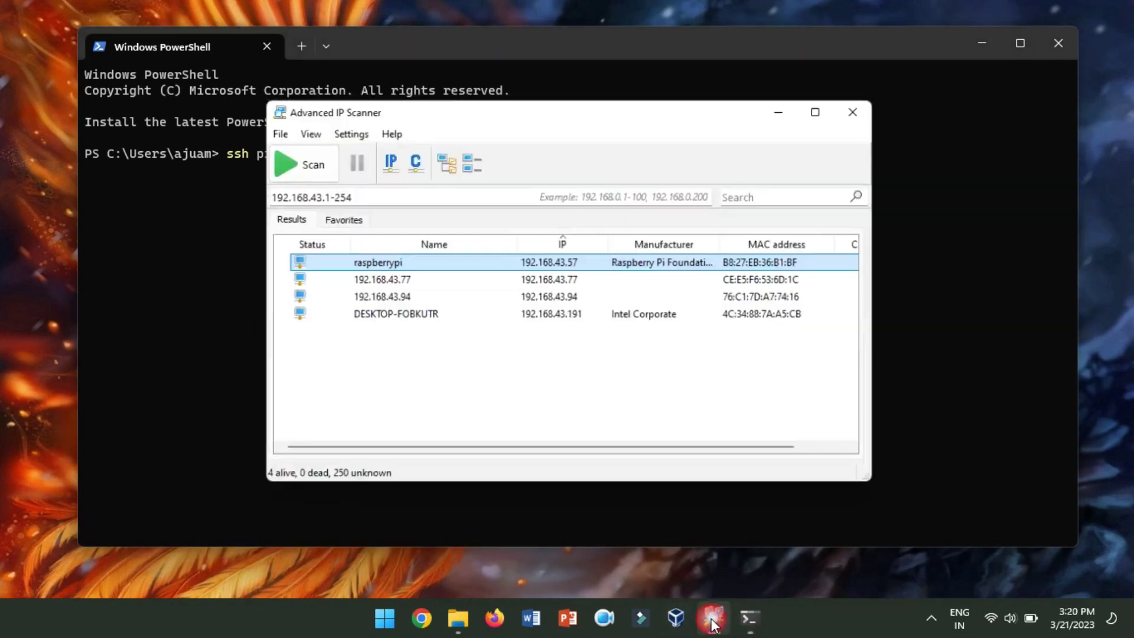
click(714, 618)
text(57)
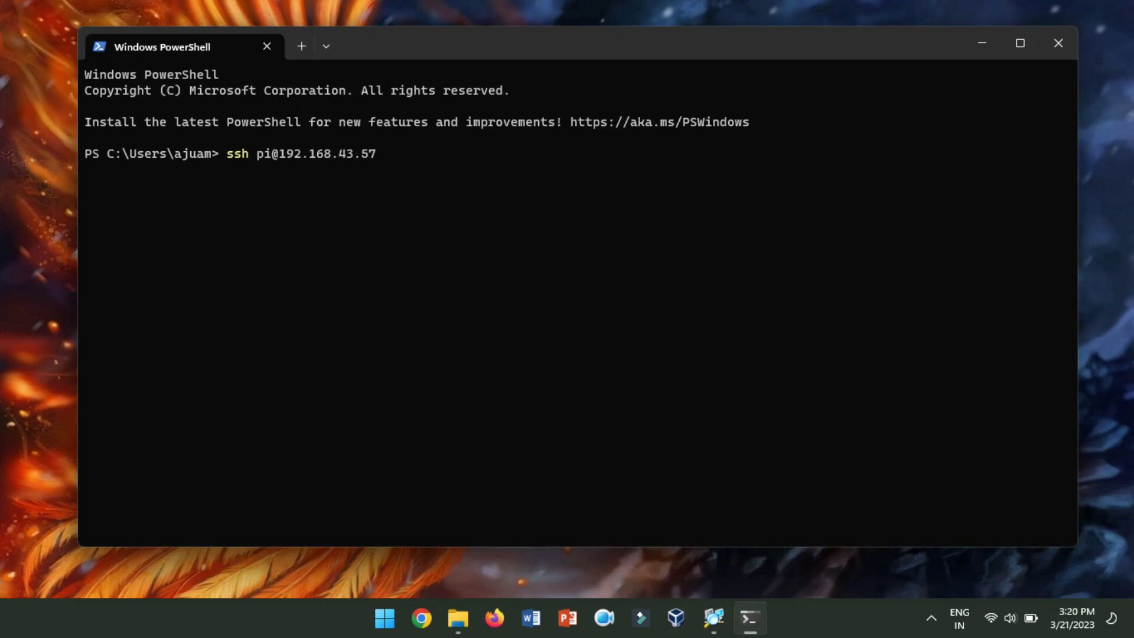
key(Return)
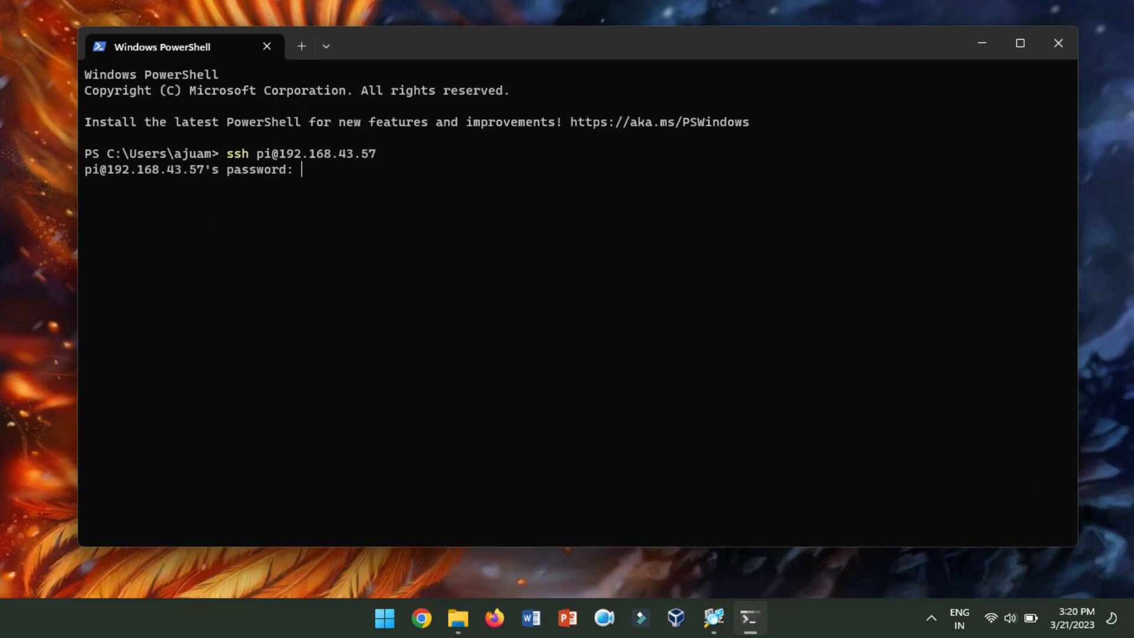
key(Return)
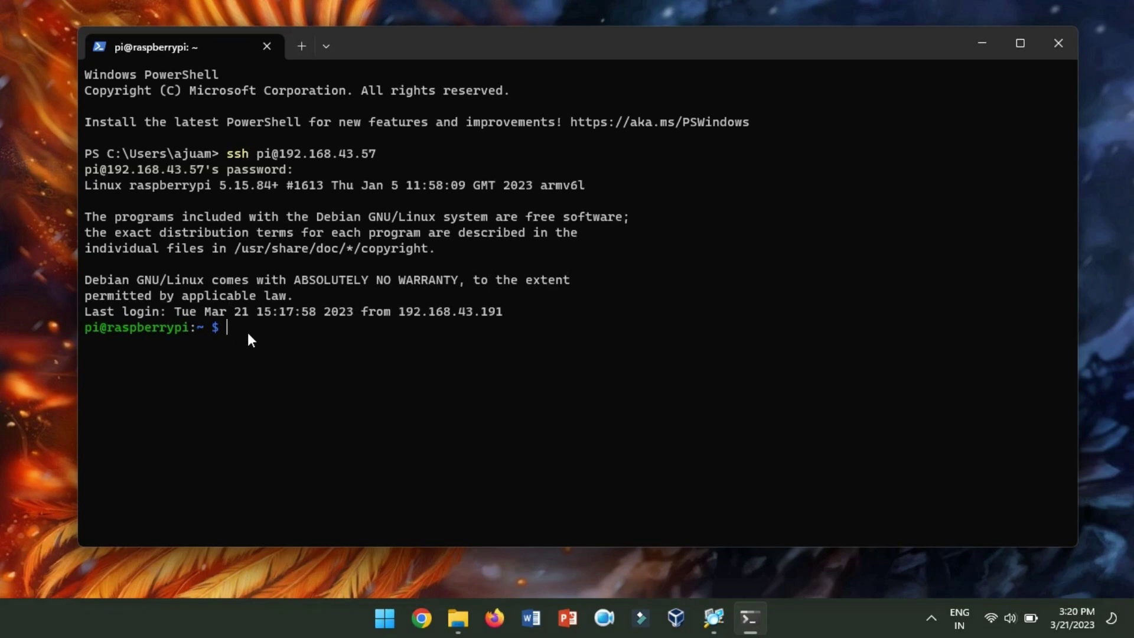
- Run sudo apt-get update, then launch sudo raspi-config
text(sudo apt-get update)
key(Return)
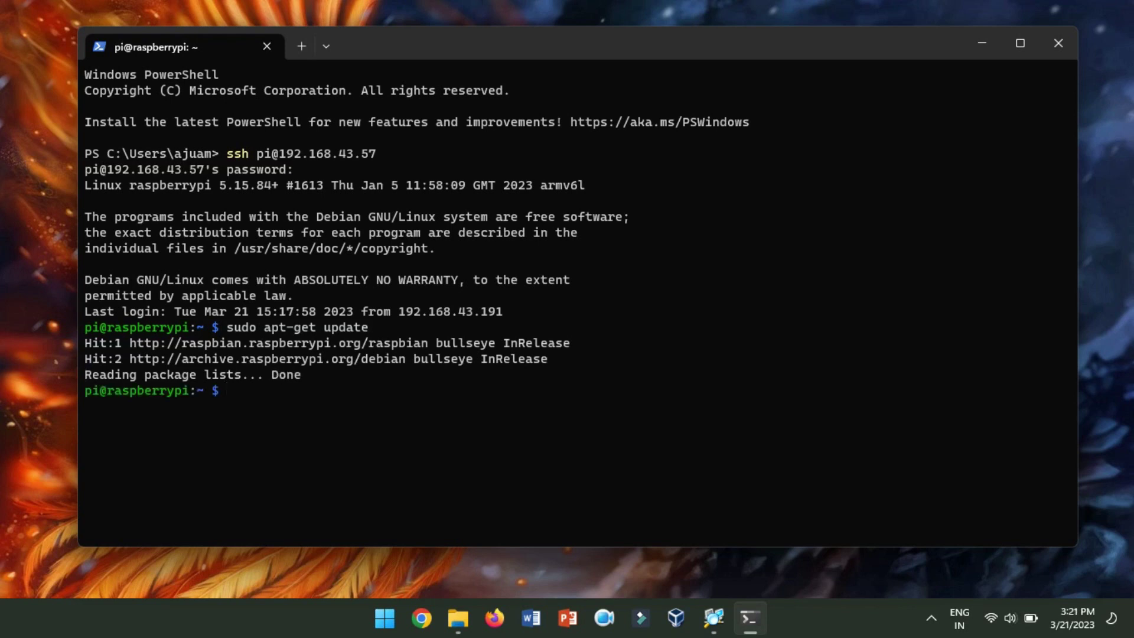
text(sudo raspi-config)
key(Return)
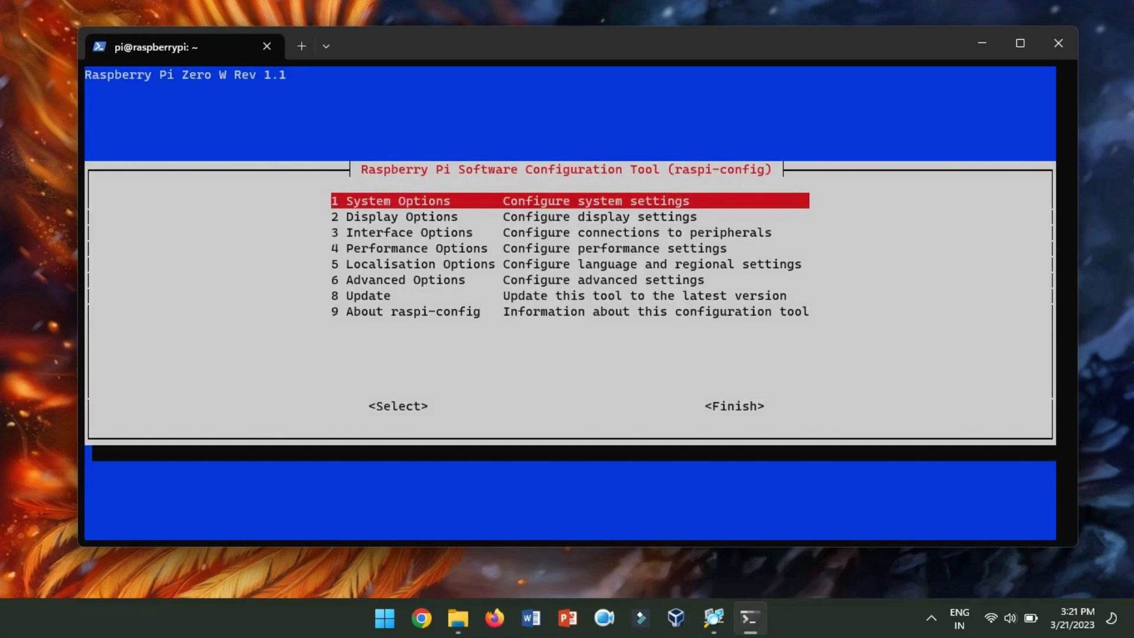
- Enable the VNC Server under raspi-config's Interface Options
key(Down)
key(Down)
key(Return)
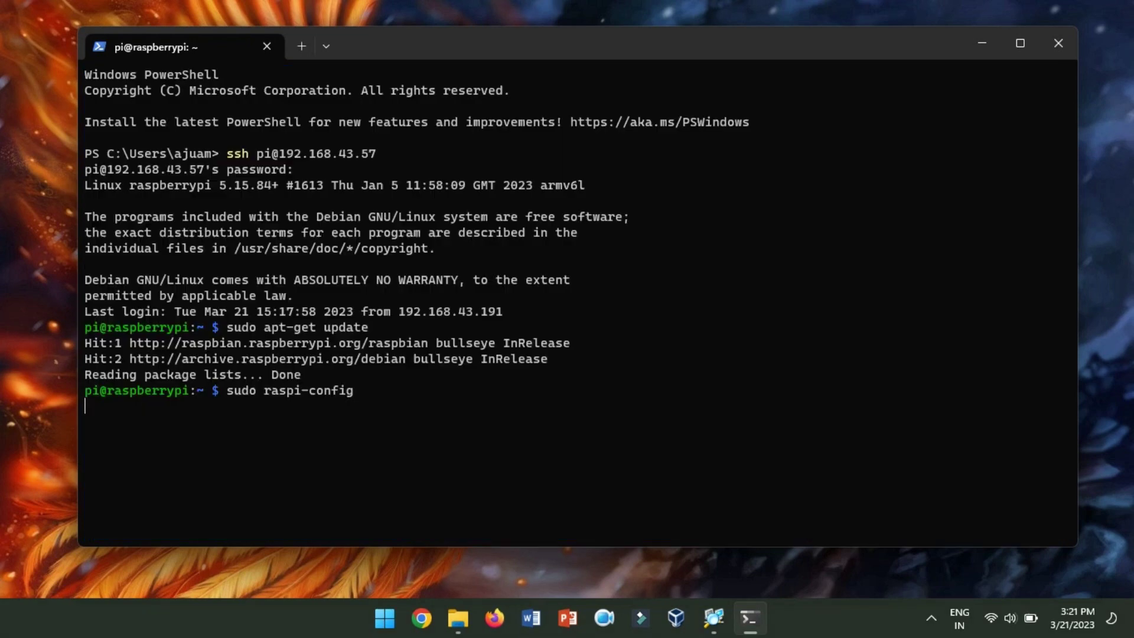
key(Down)
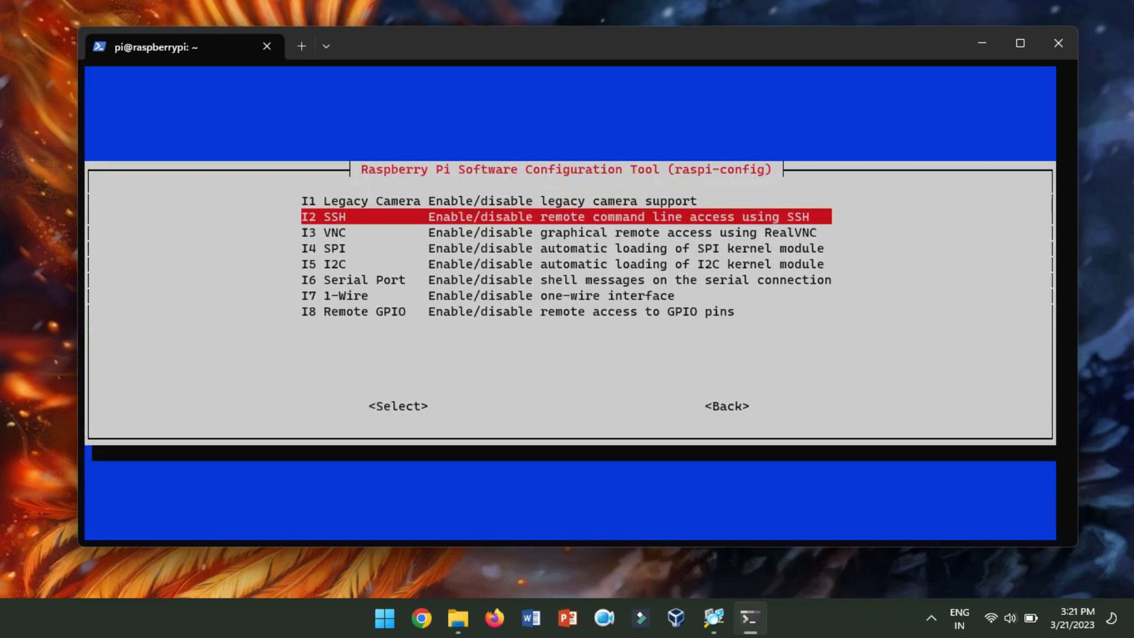
key(Down)
key(Escape)
key(Escape)
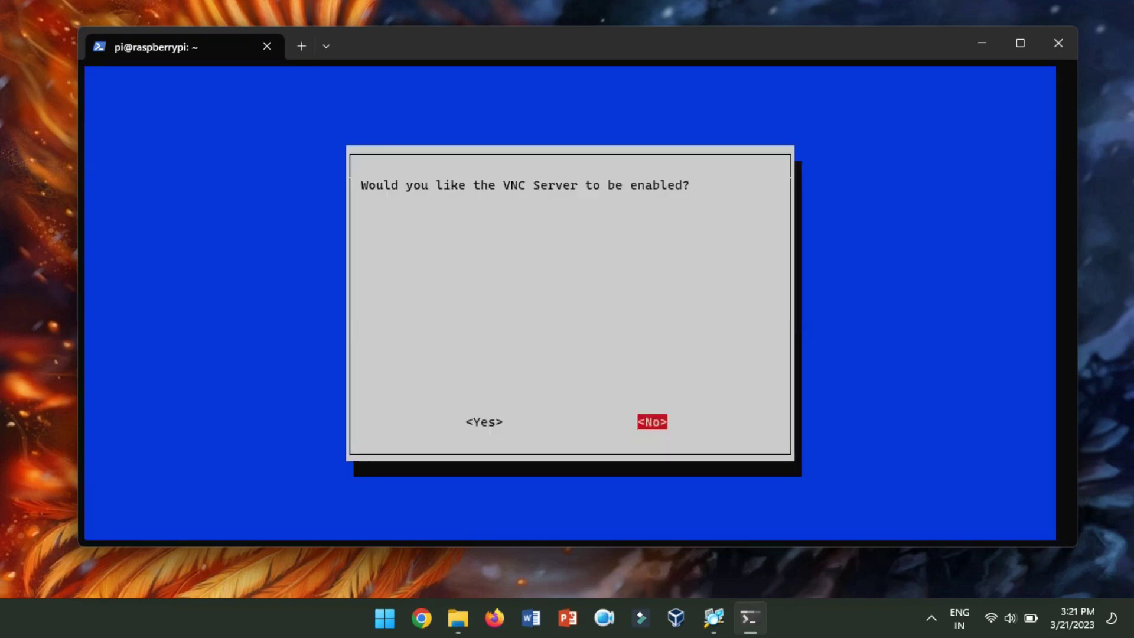
key(Left)
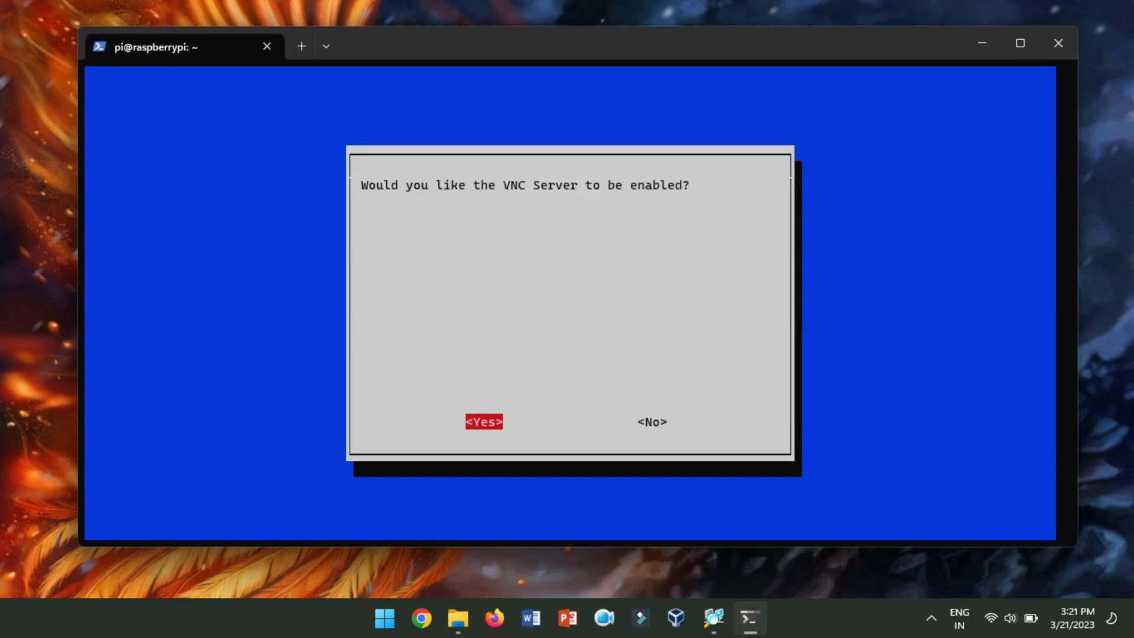
key(Return)
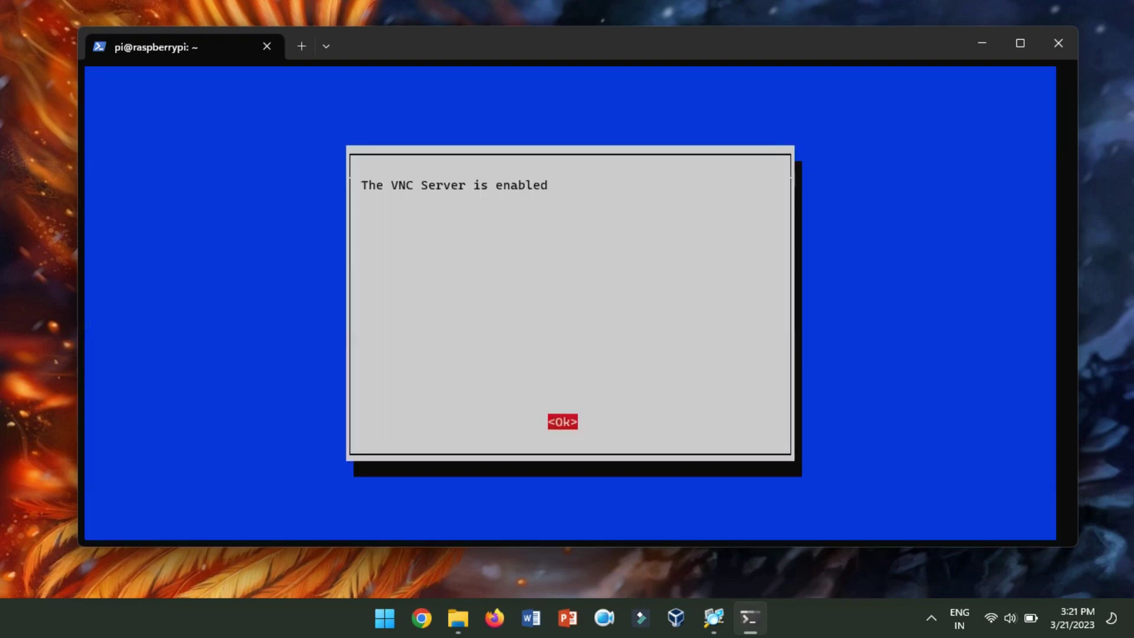
key(Return)
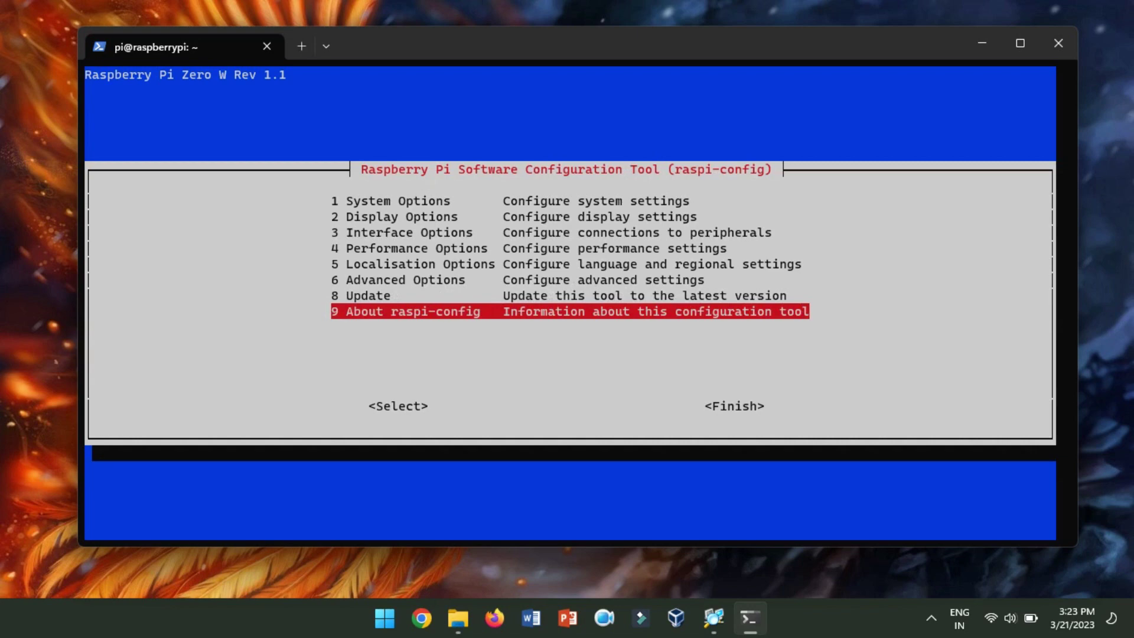
- Finish raspi-config, answer the reboot prompt, close the terminal and return to the scan results
key(Tab)
key(Tab)
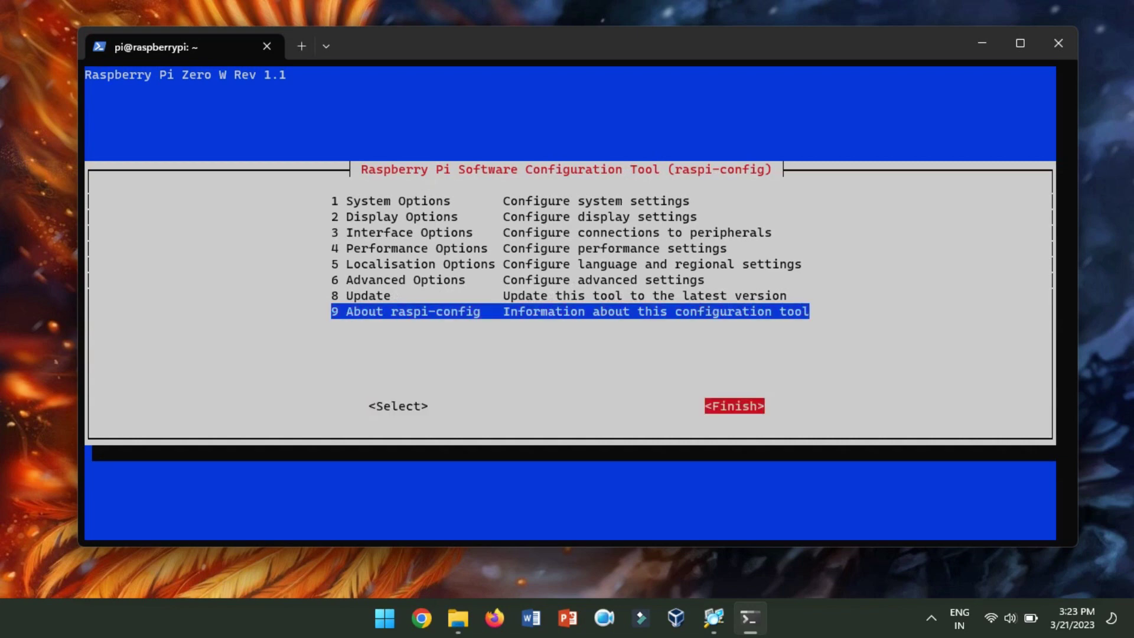
key(Return)
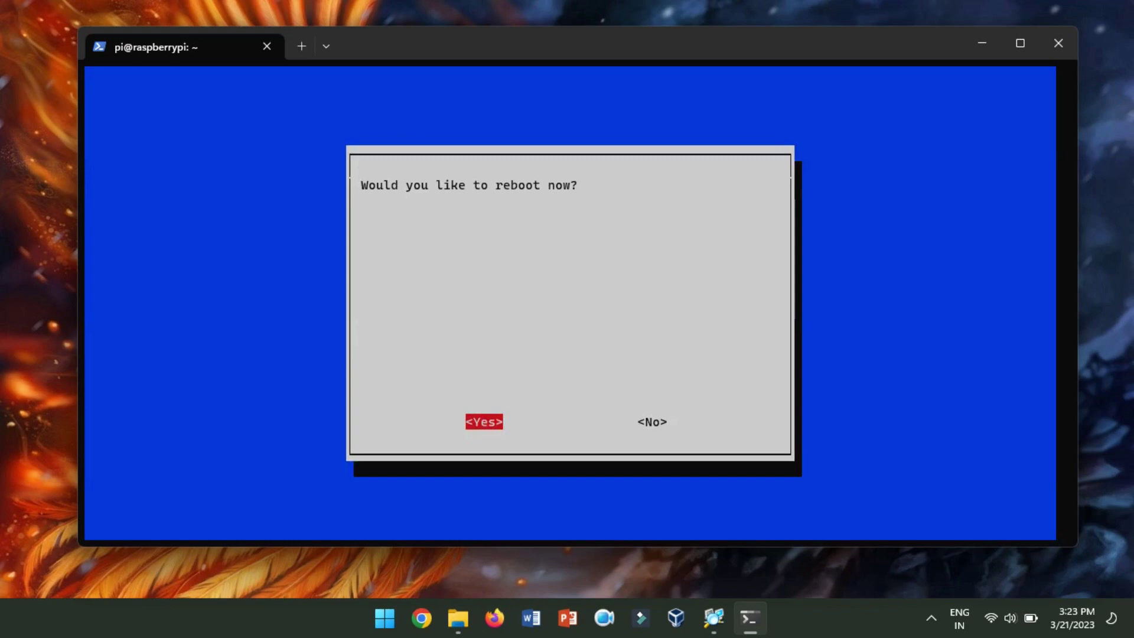
key(Return)
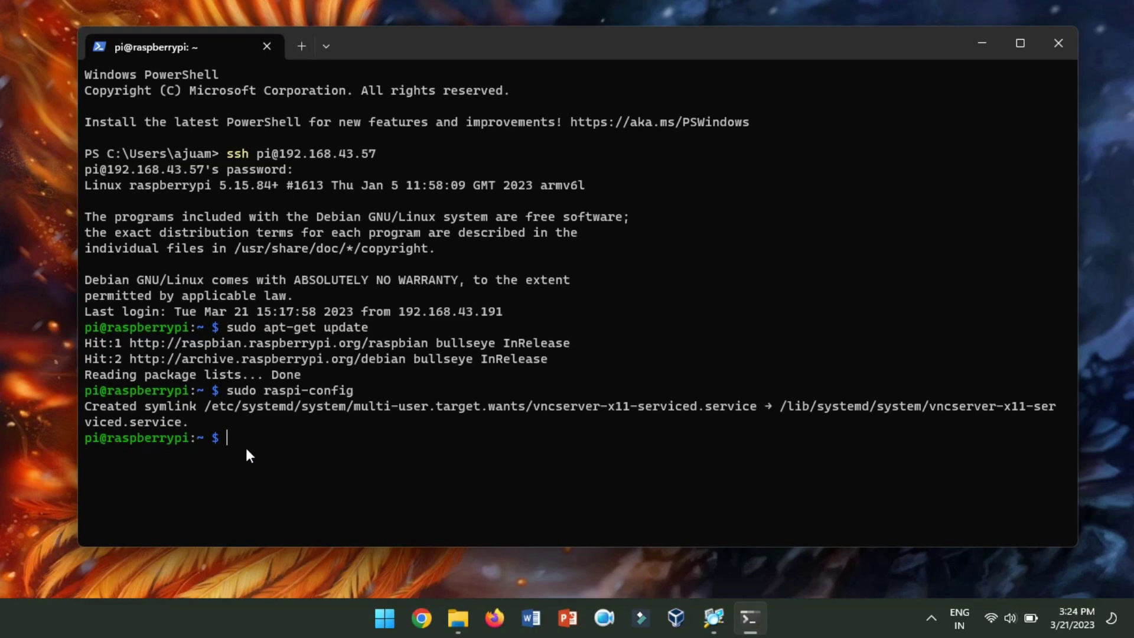
click(1058, 44)
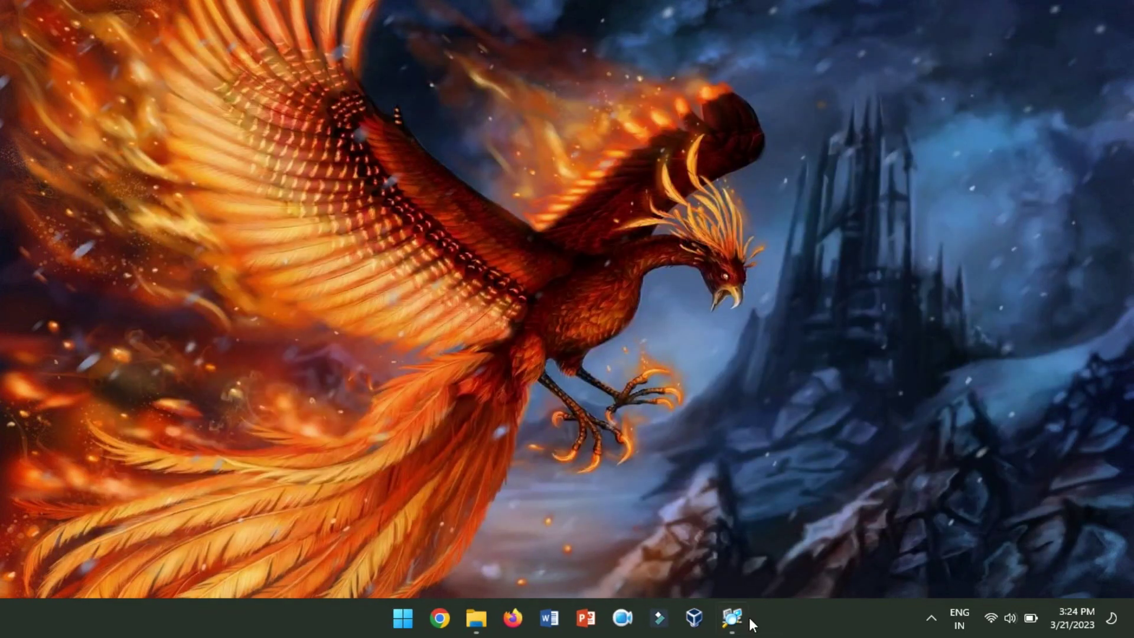
click(745, 618)
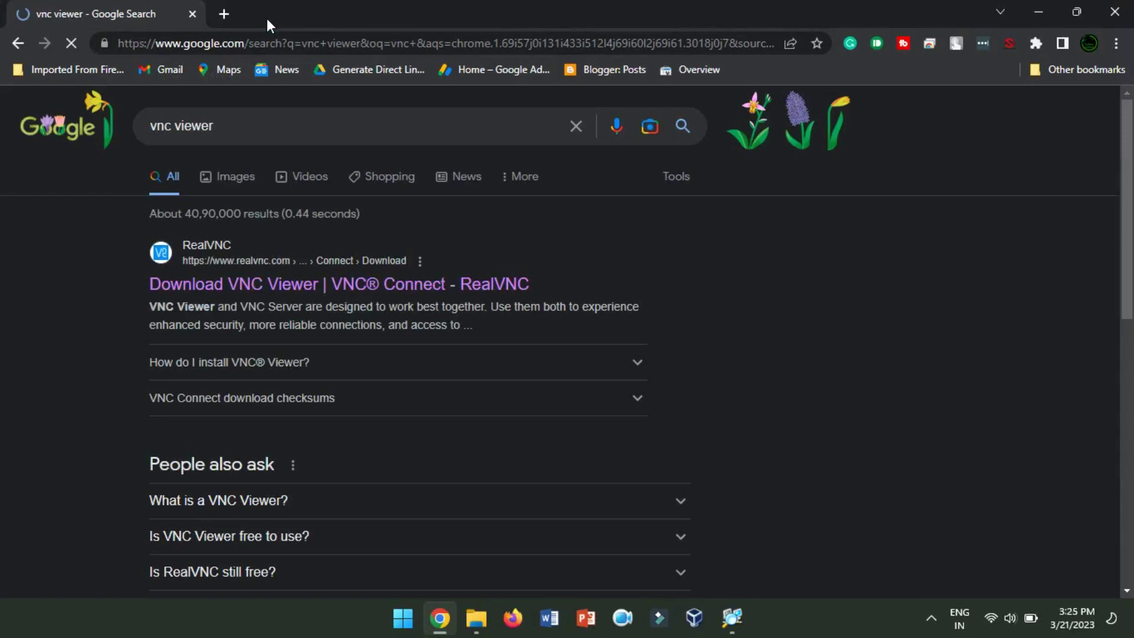
- Open the RealVNC result and download VNC Viewer for Windows
click(311, 288)
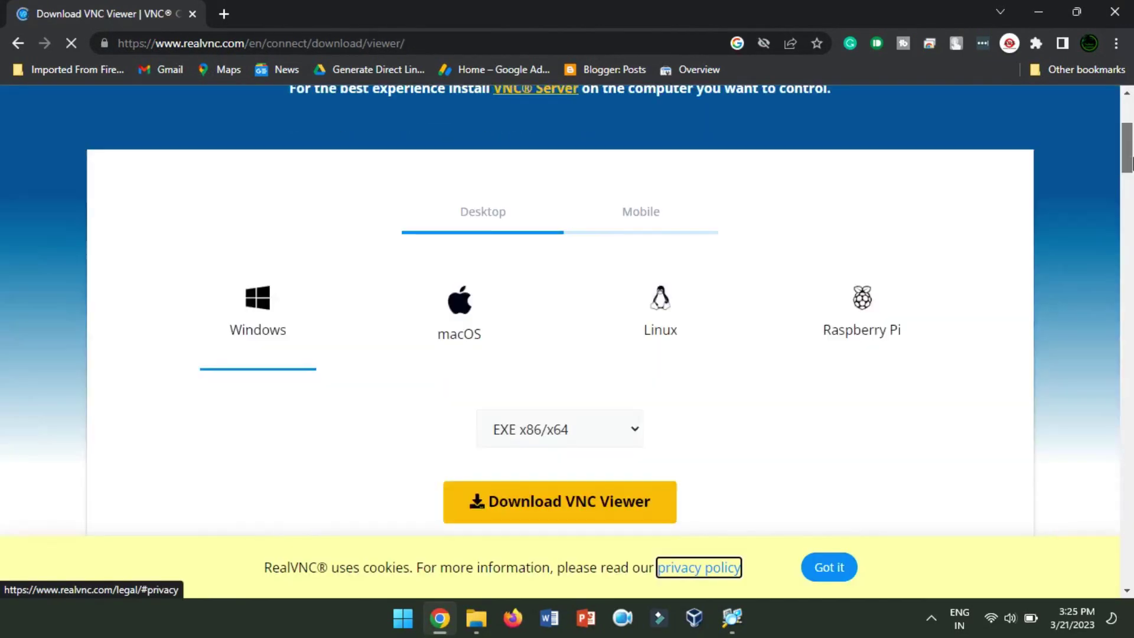
scroll(1129, 160, down, 1)
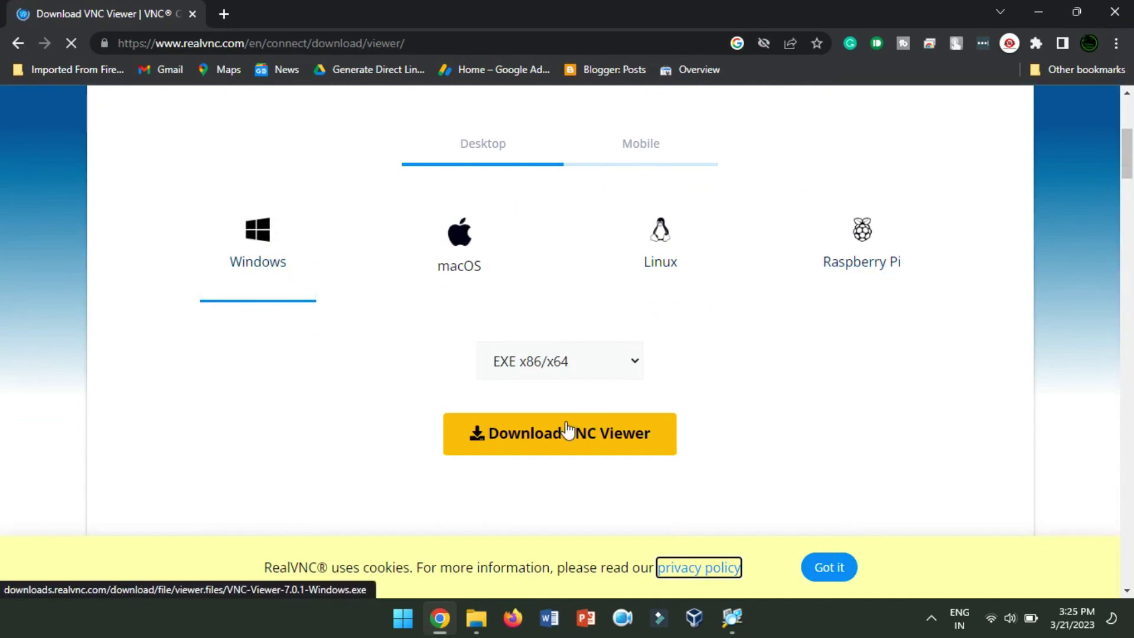
click(569, 450)
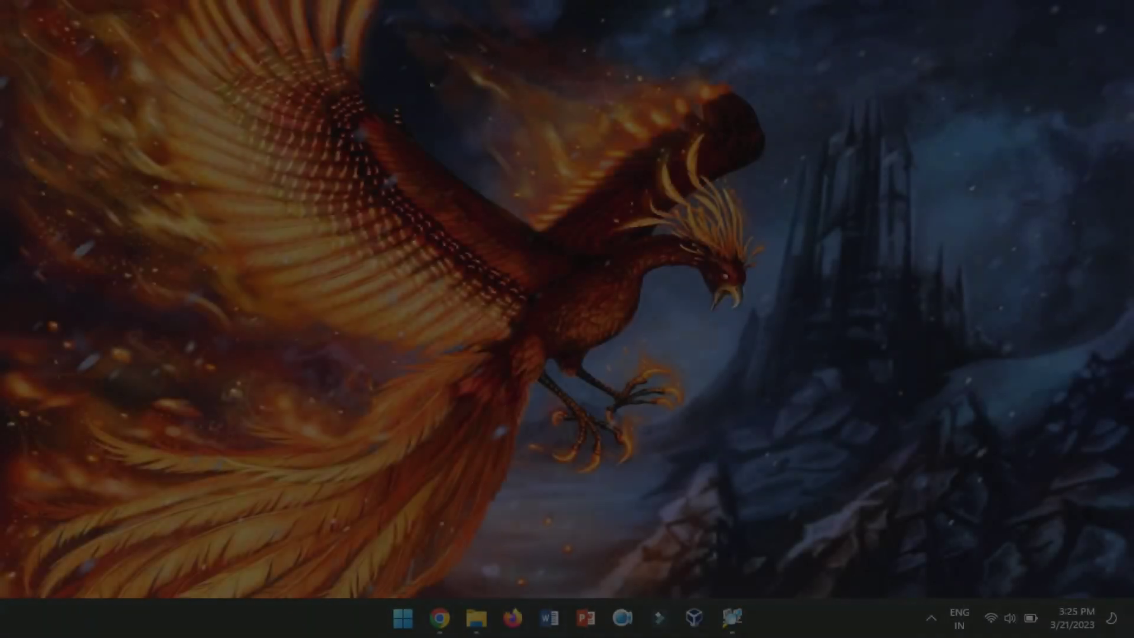
- Launch VNC Viewer and connect to 192.168.43.57
key(super)
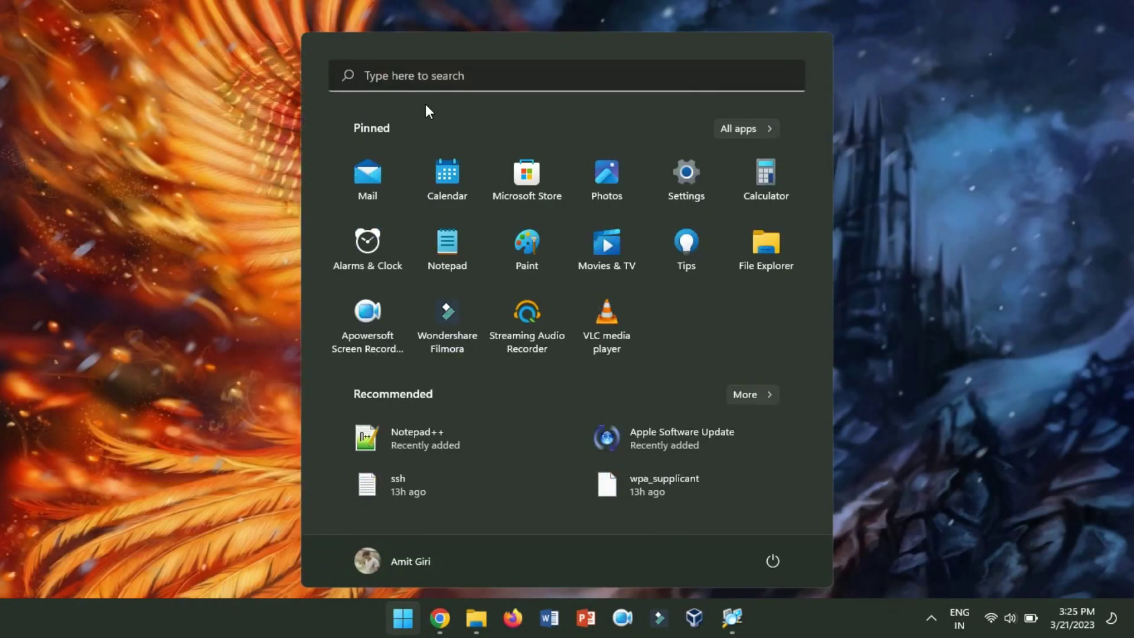
click(422, 82)
text(vnc Viewer)
click(345, 200)
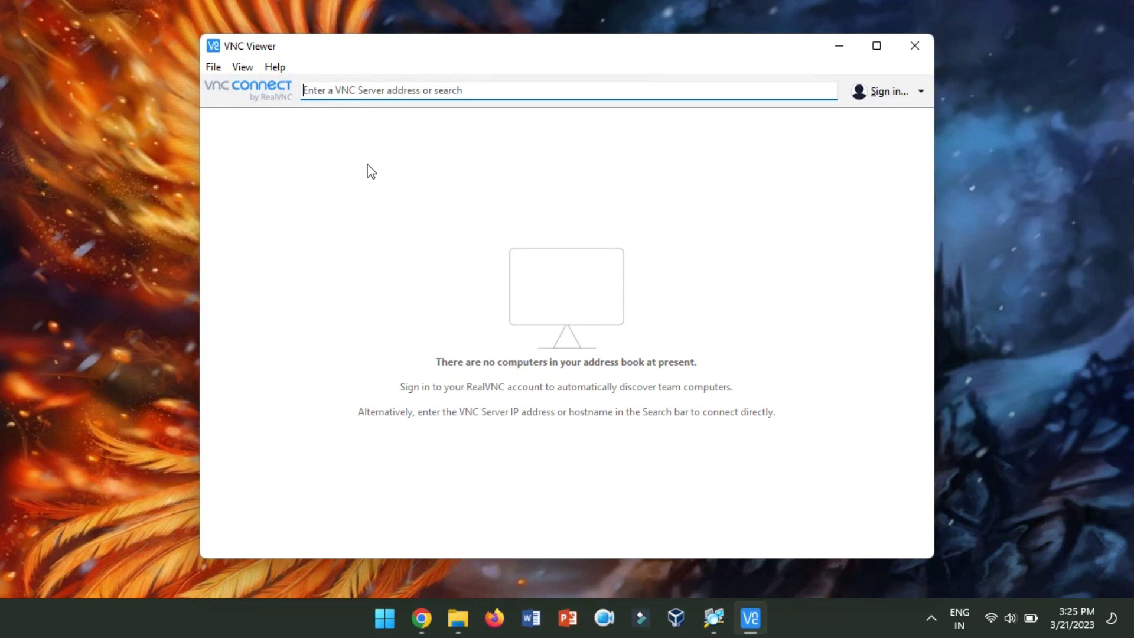
click(713, 614)
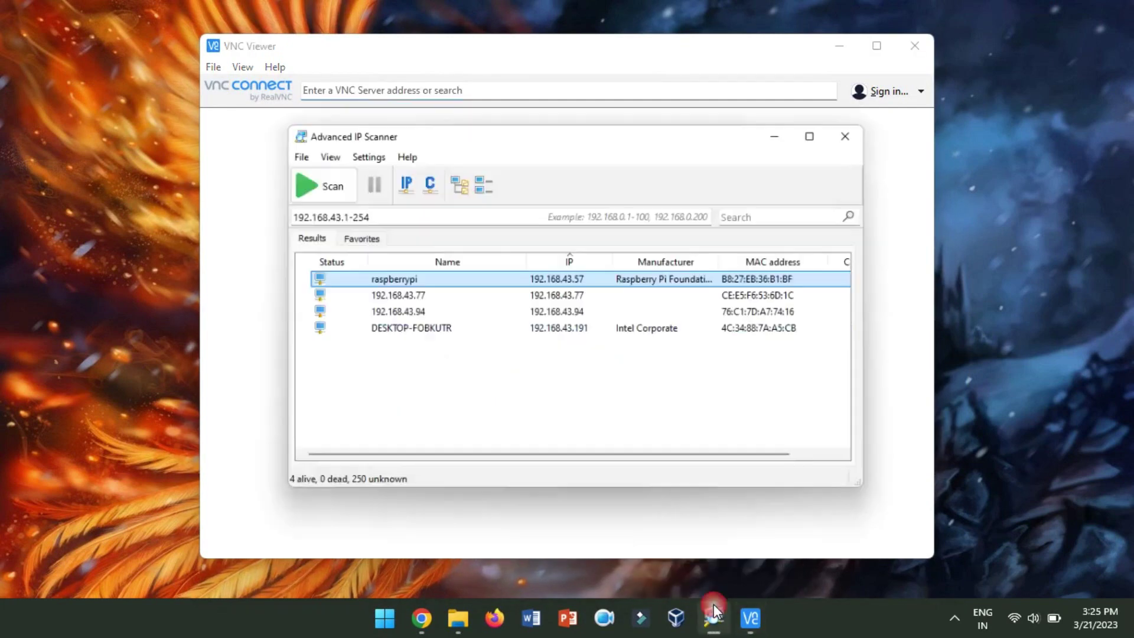
click(714, 612)
click(366, 88)
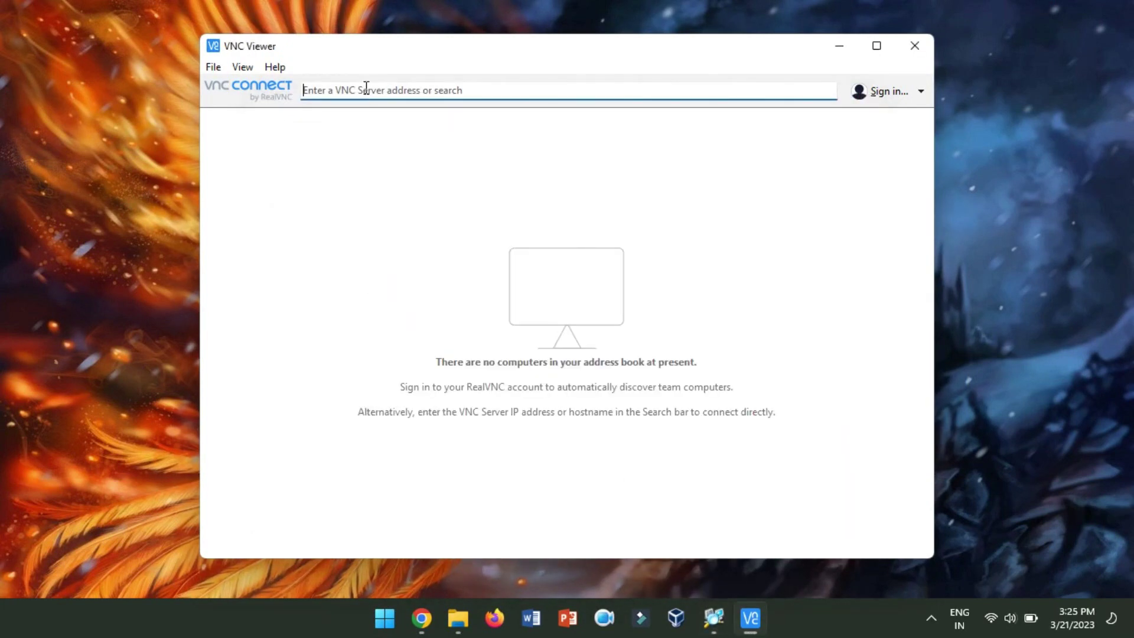
text(192.168.43.57)
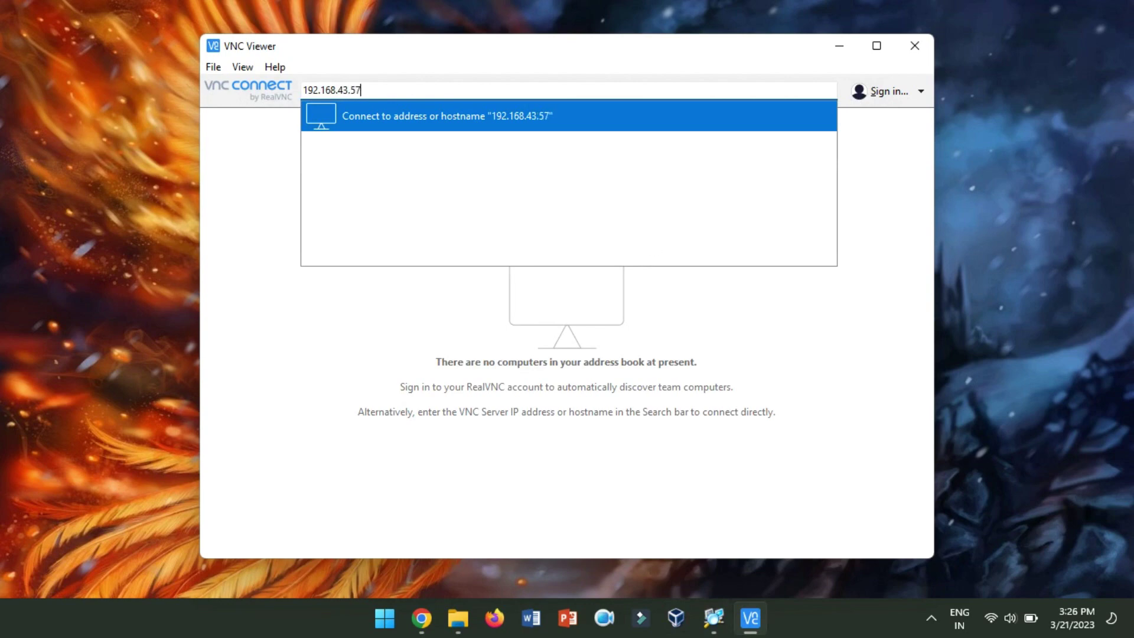
key(Return)
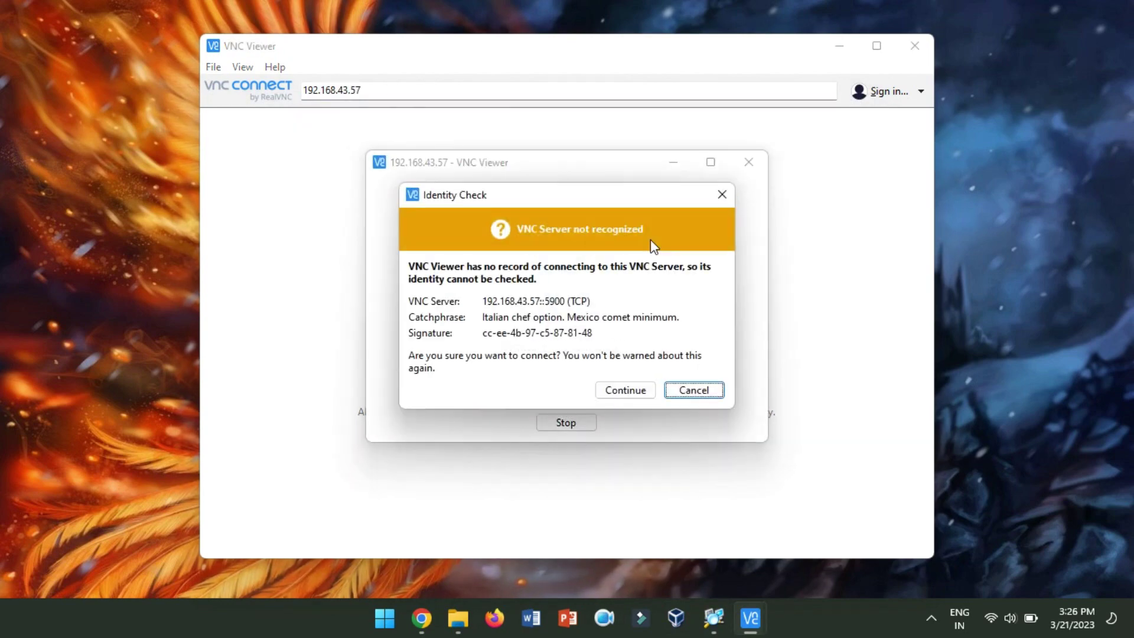
- Trust the unrecognised server and sign in with the Pi's username and password, remembering it
click(628, 394)
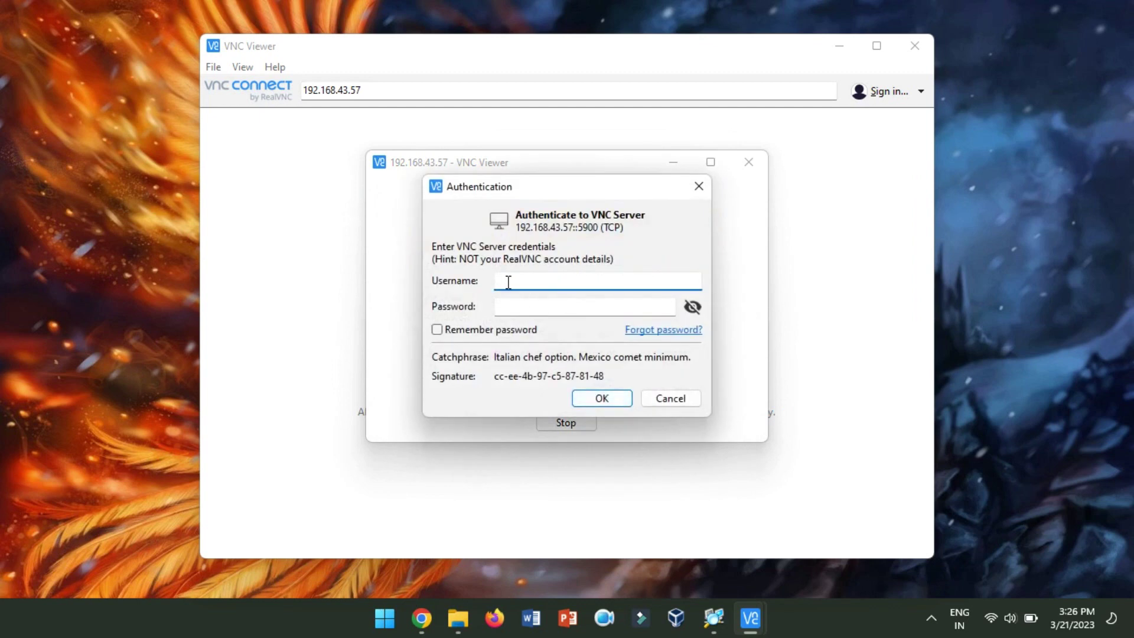
text(pi)
click(514, 308)
text(raspberry)
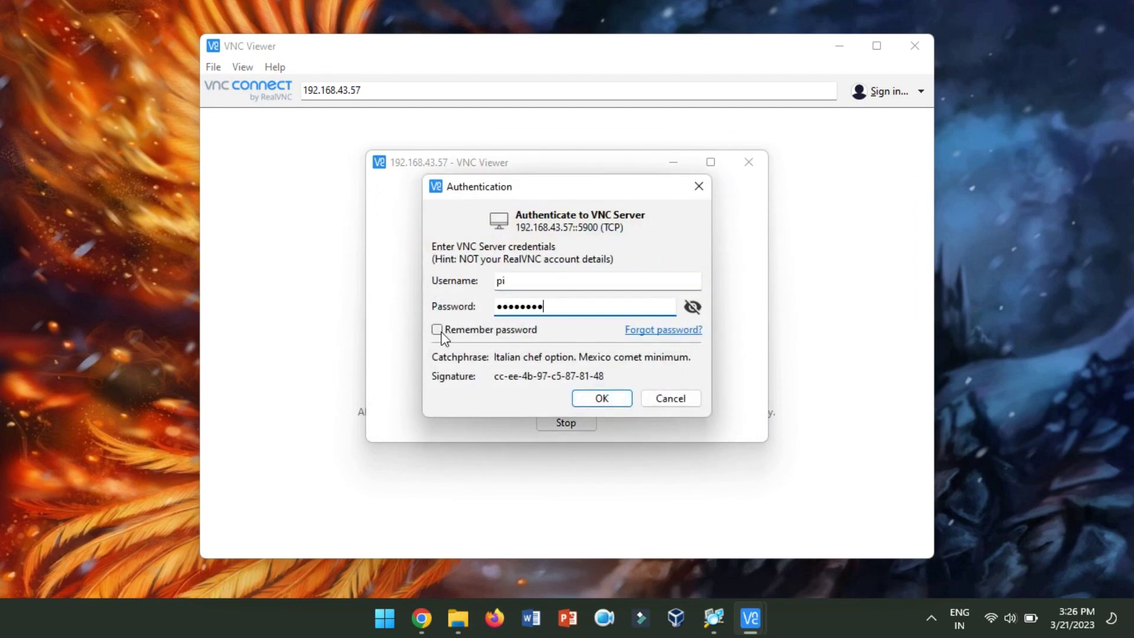
click(438, 329)
click(608, 400)
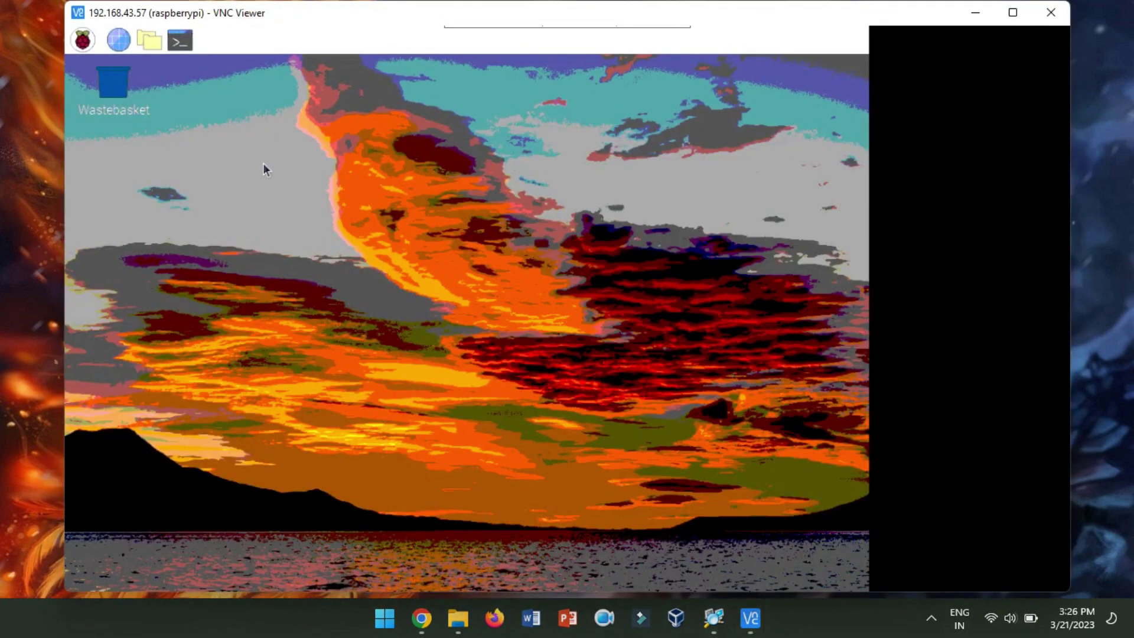
- Open a terminal on the Pi's desktop, enlarge its window, and type sudo raspi-config
mouse_move(497, 30)
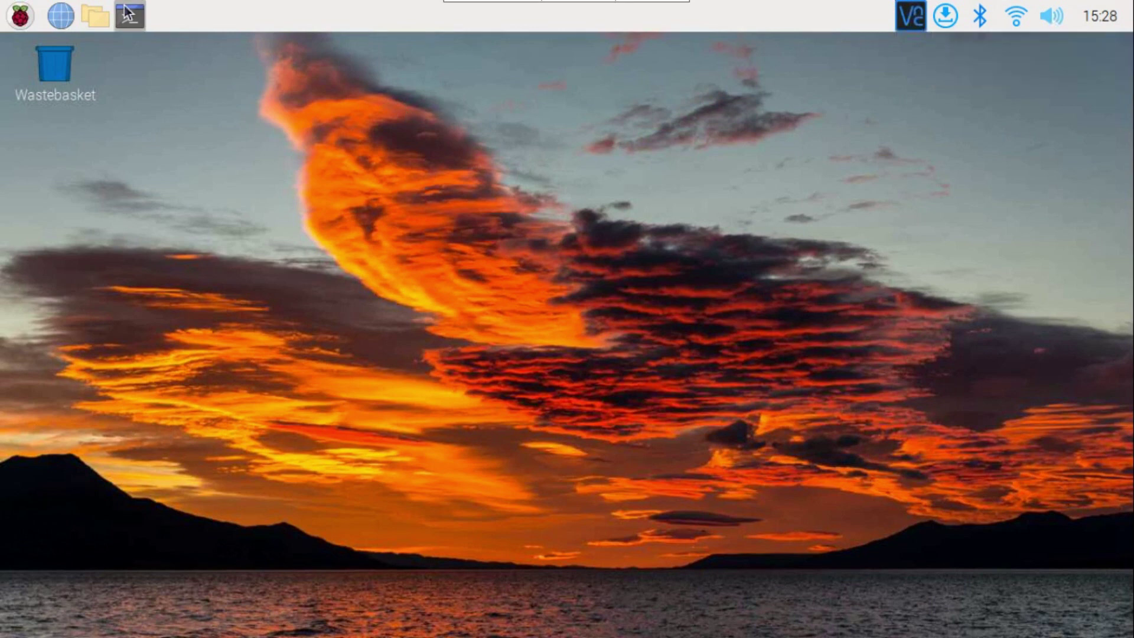
click(130, 16)
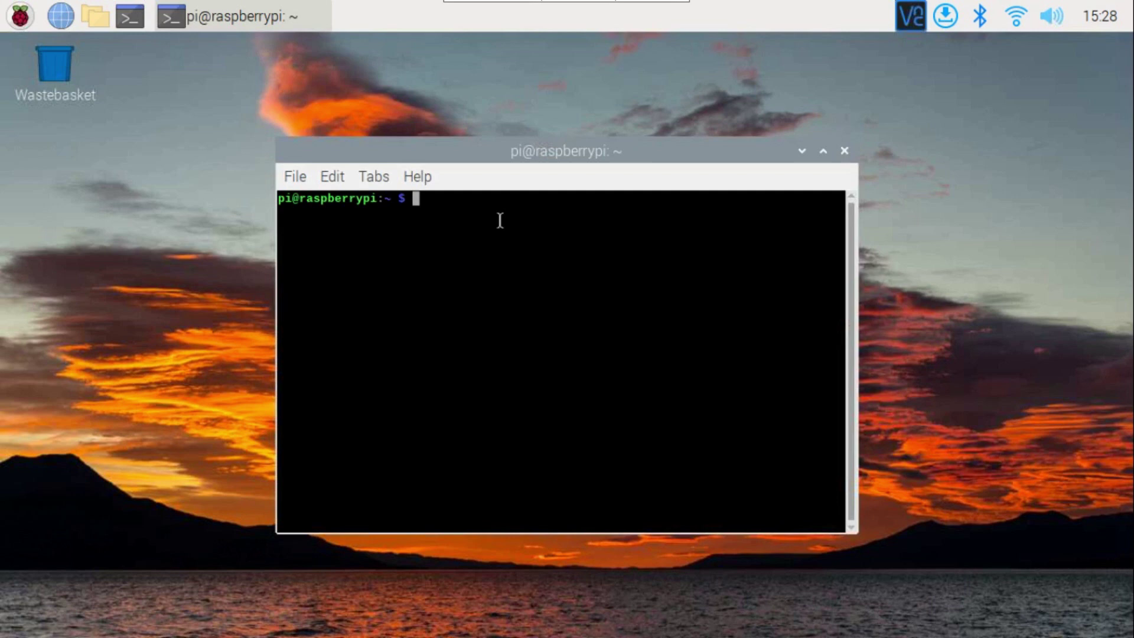
drag(266, 131, 124, 57)
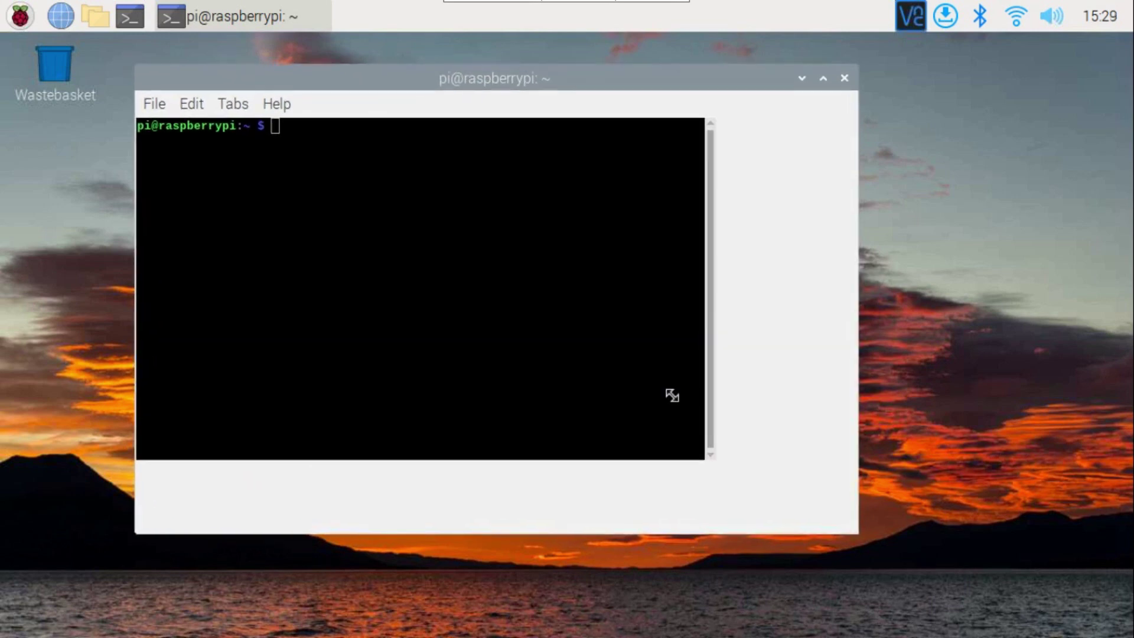
text(sudo raspi-conf)
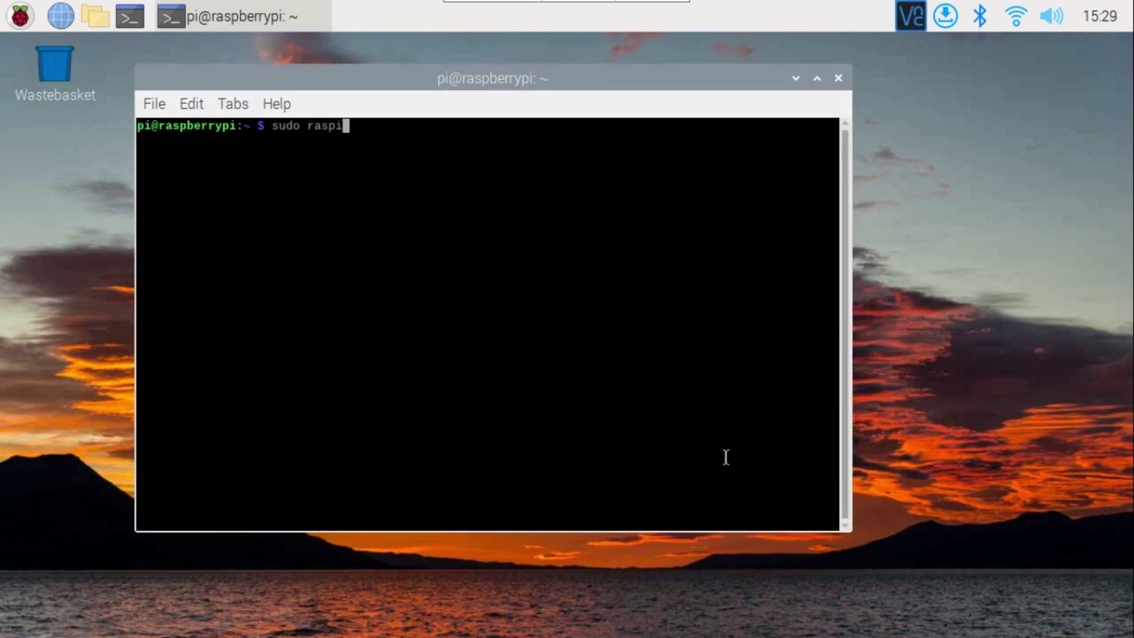
text(ig)
- Run raspi-config and set Display Options > VNC Resolution to 1024x768
key(Return)
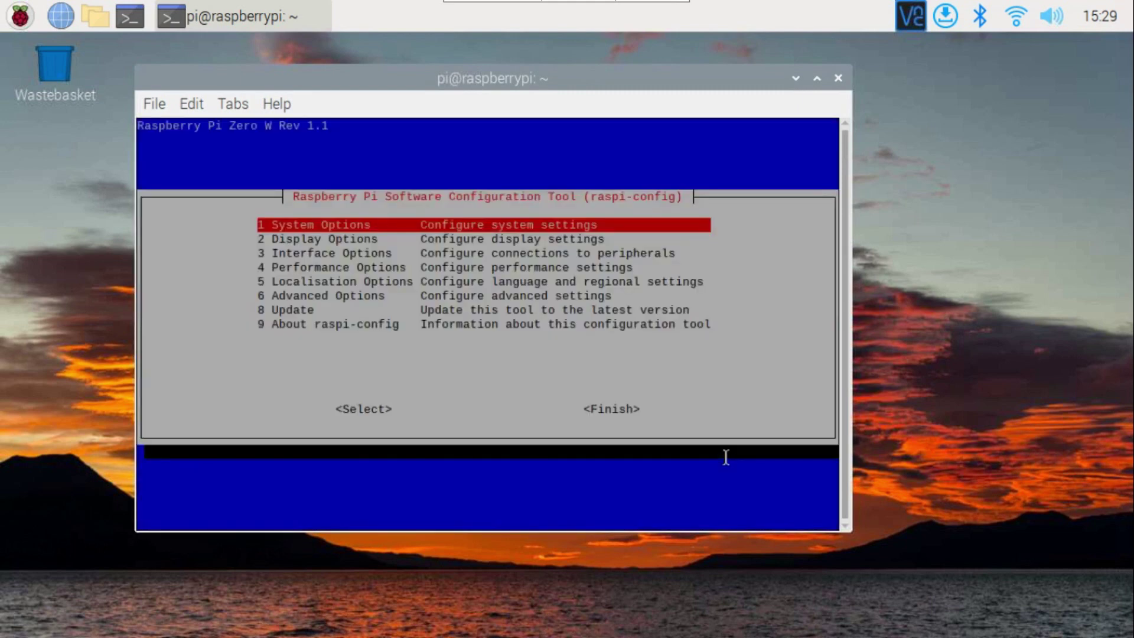
key(Down)
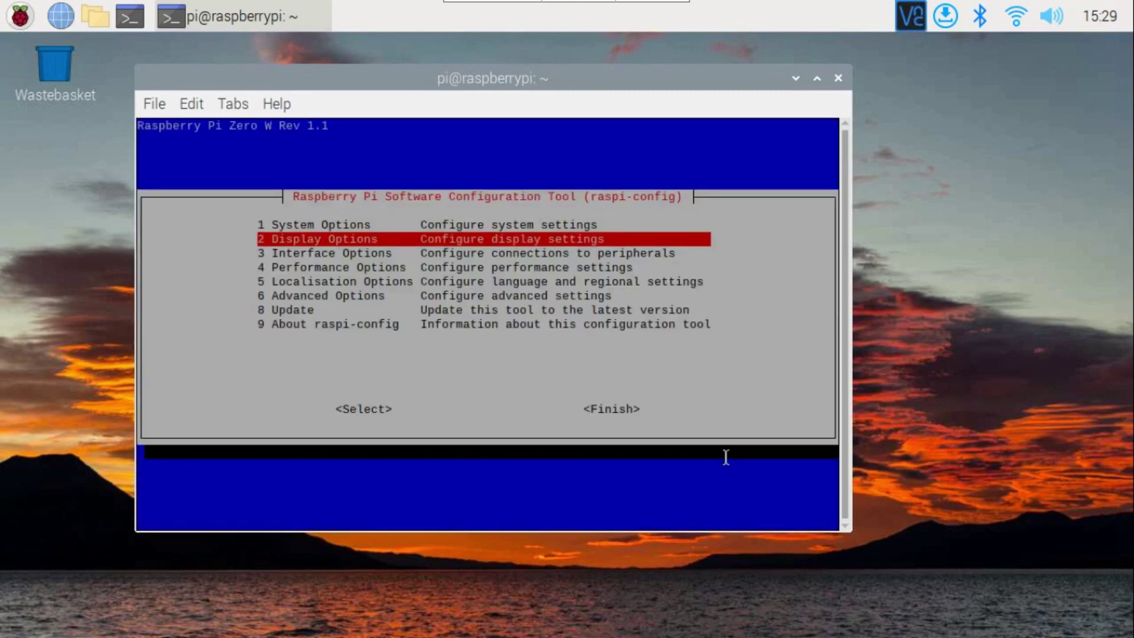
key(Return)
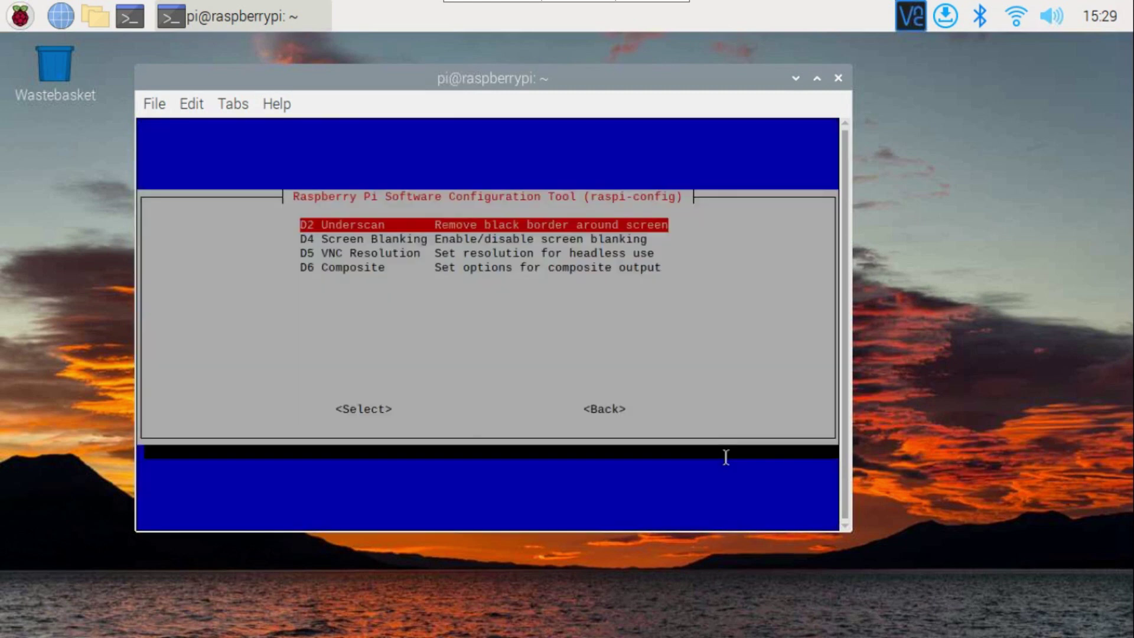
key(Down)
key(Down)
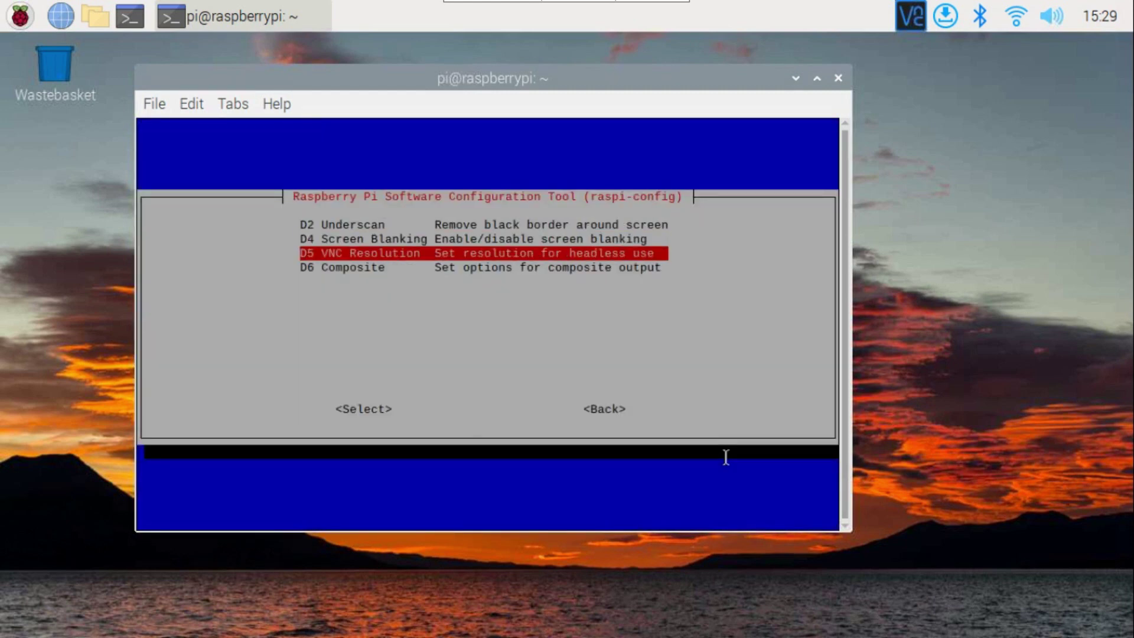
key(Return)
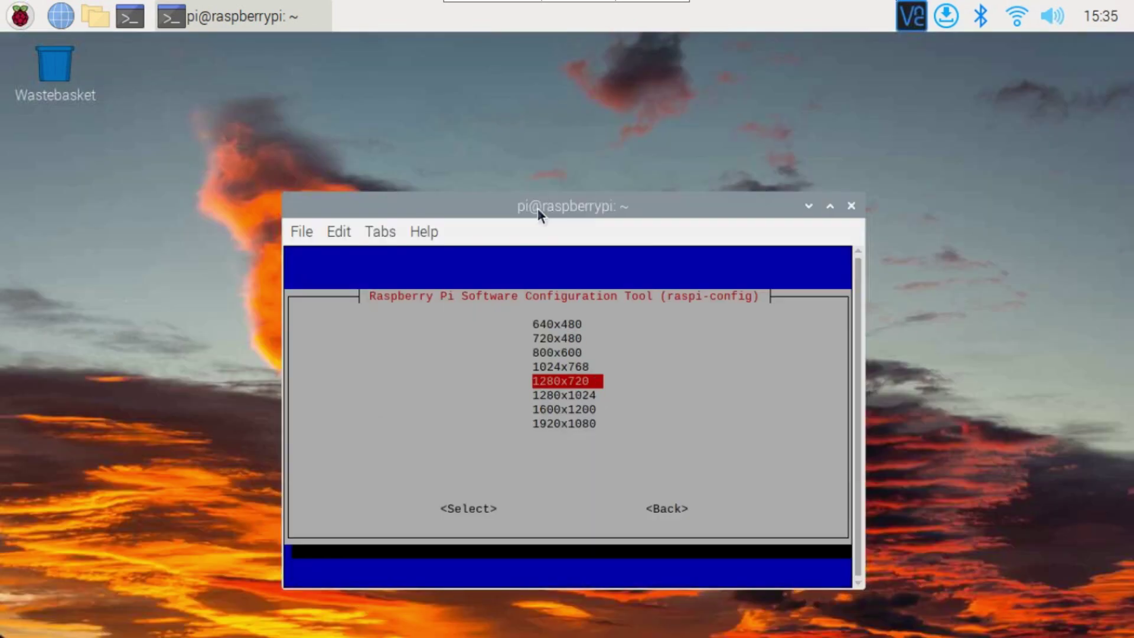
key(Up)
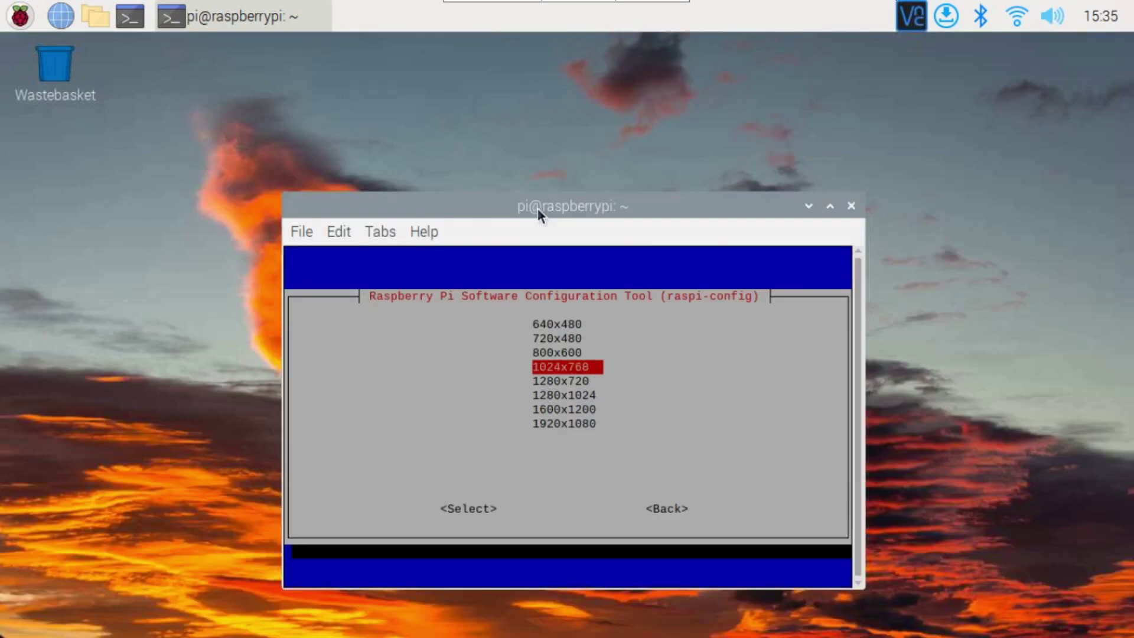
key(Return)
key(Return)
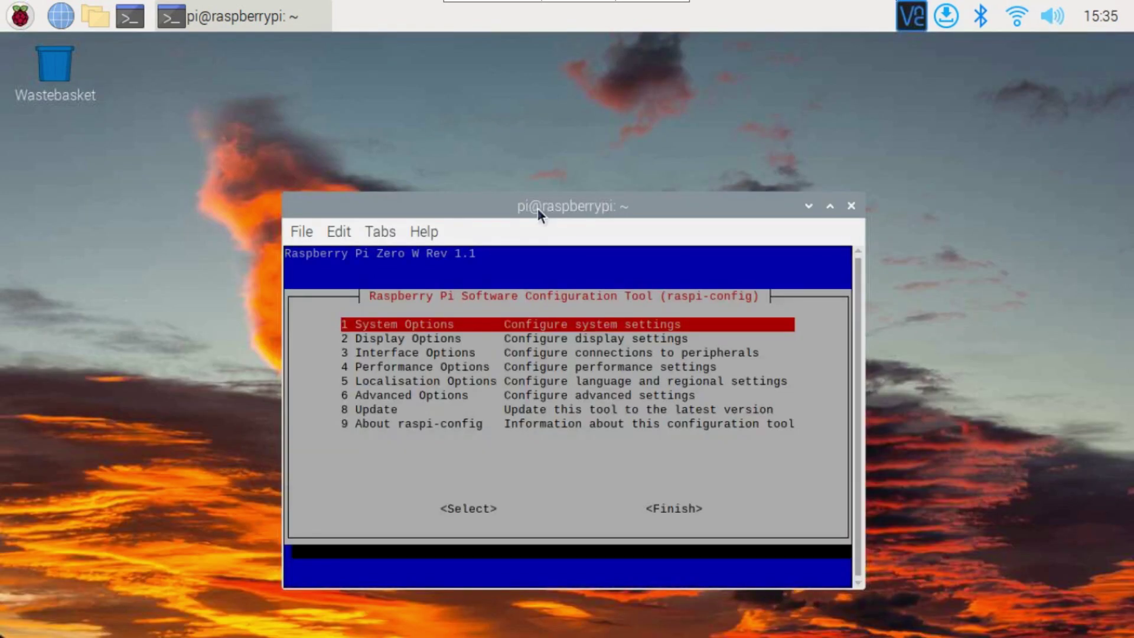
- Finish raspi-config and answer the reboot prompt
key(Down)
key(Down)
key(Tab)
key(Tab)
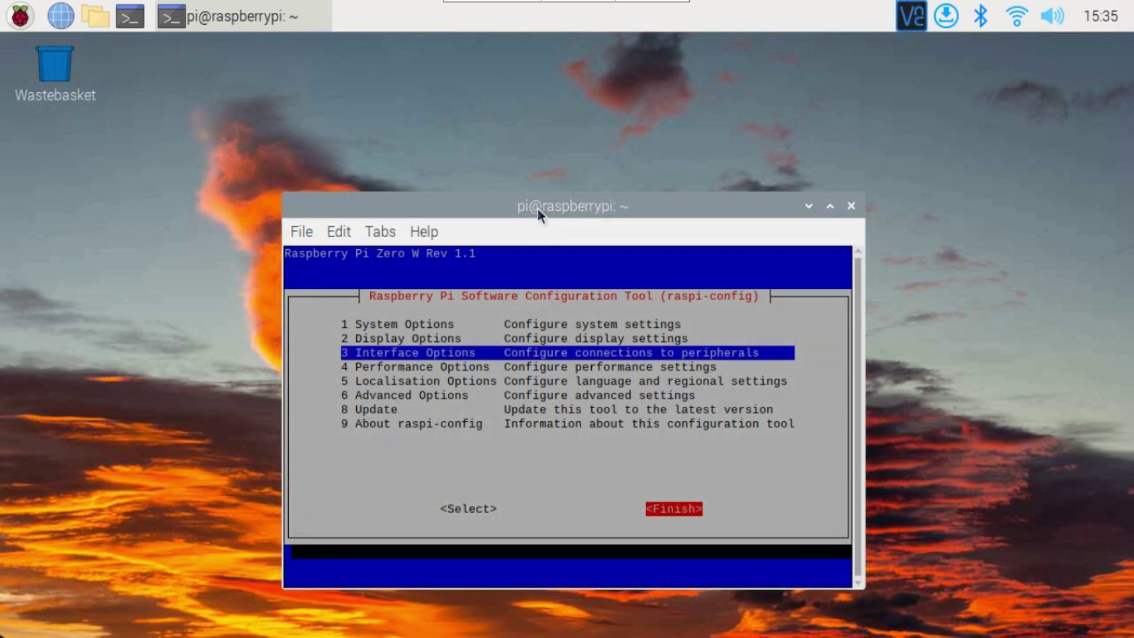
key(Return)
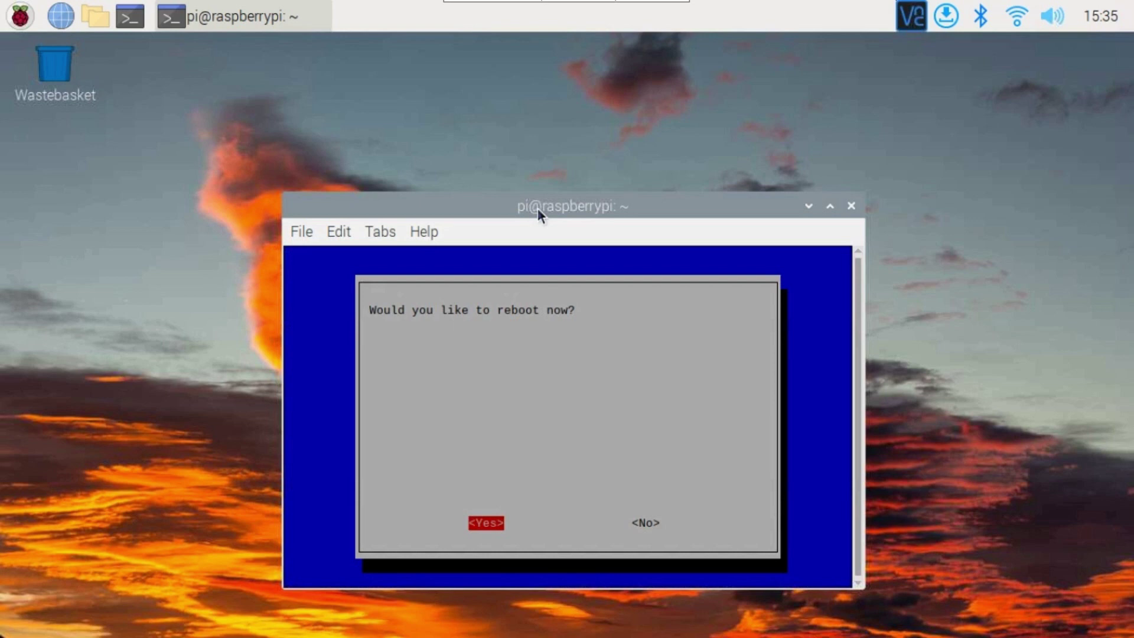
key(Return)
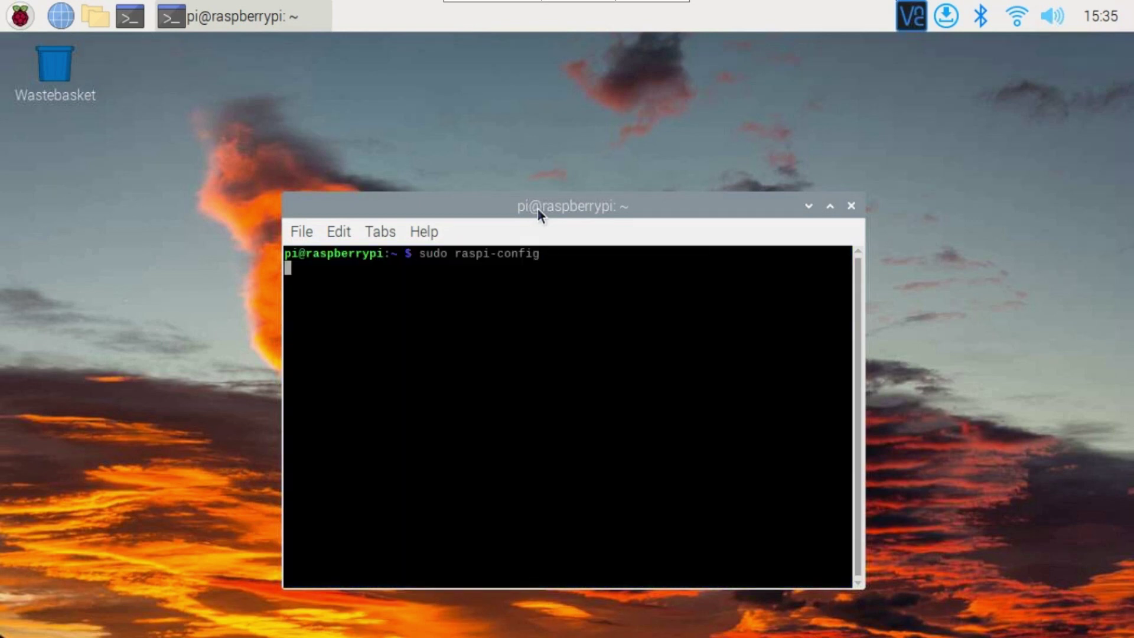
- Disconnect from the Pi and reconnect through the saved 192.168.43.57 entry
mouse_move(566, 6)
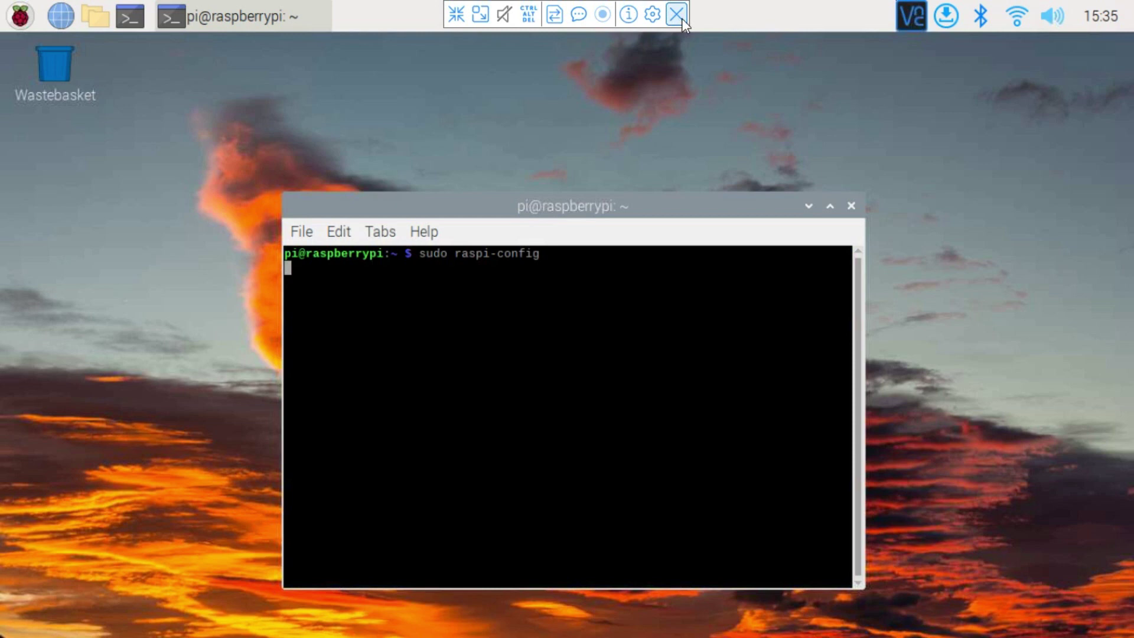
click(677, 14)
click(650, 353)
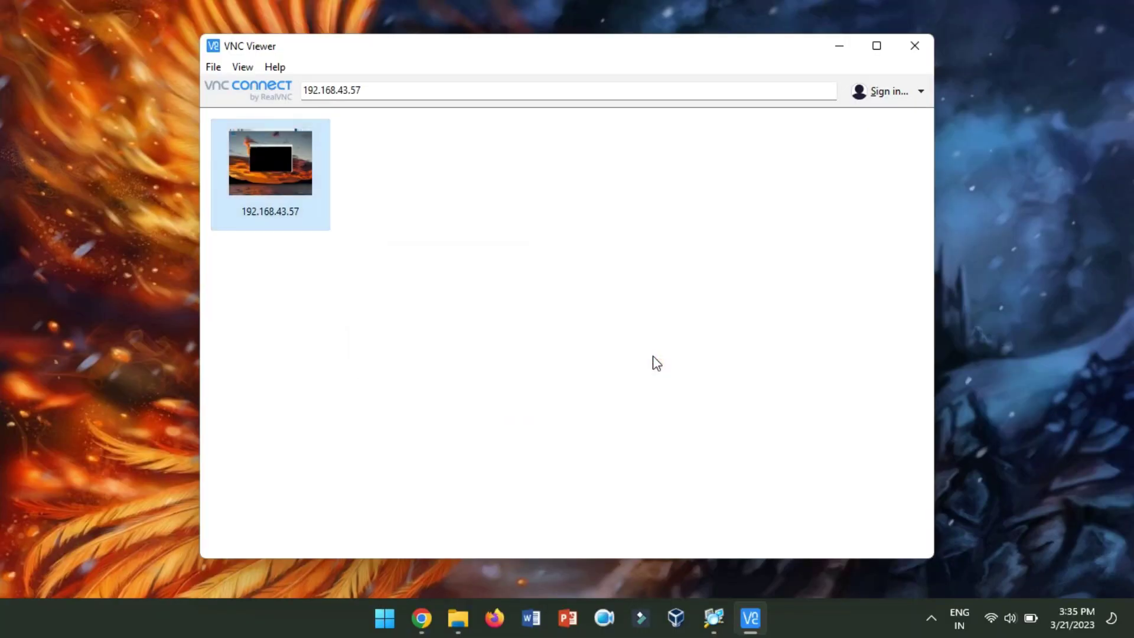
double_click(282, 173)
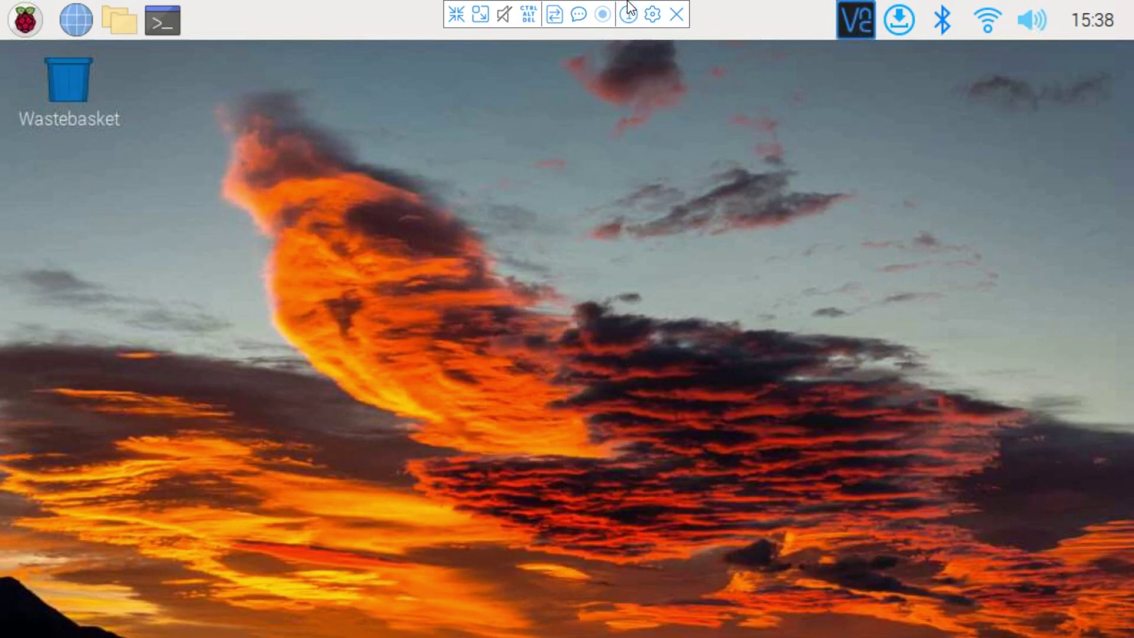
- Set the connection's picture quality to High and scaling to Scale to fit window
click(652, 13)
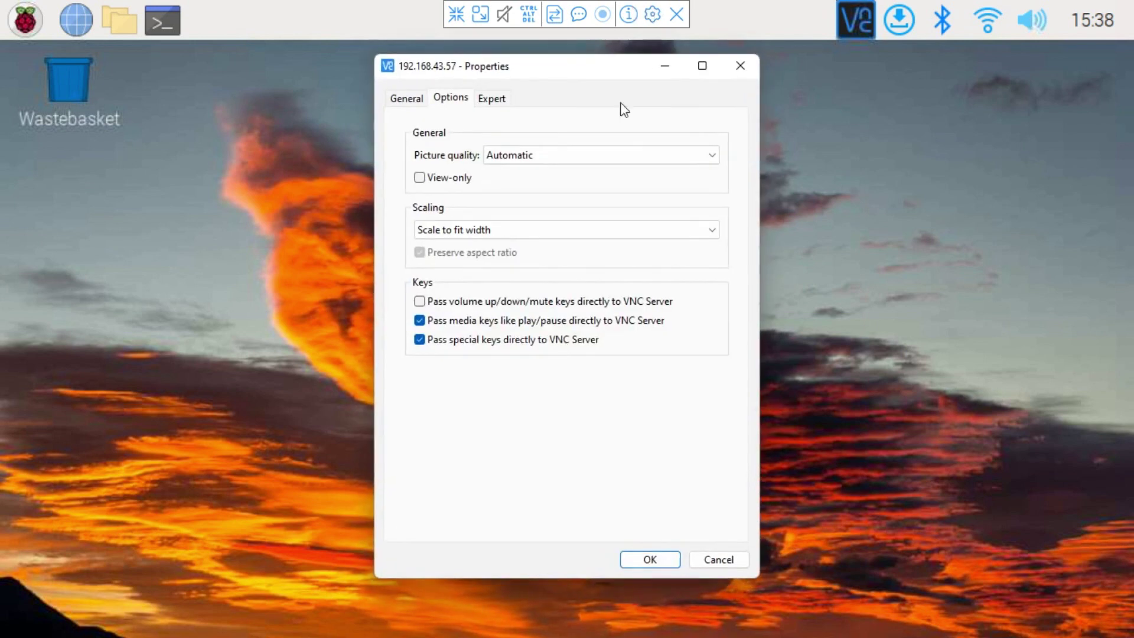
click(503, 155)
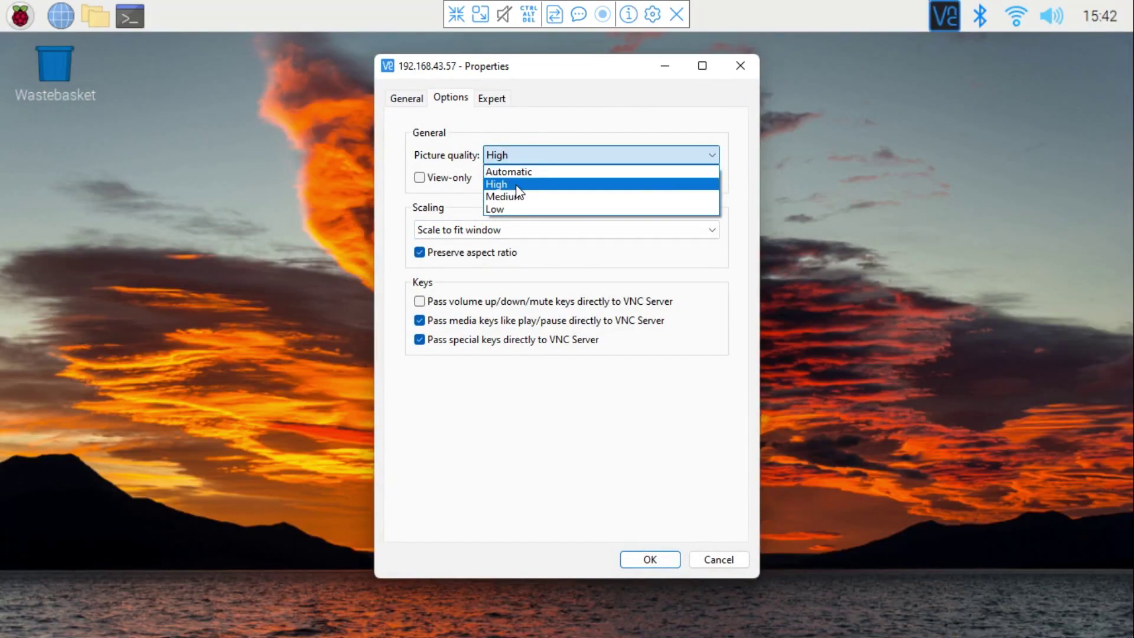
click(484, 182)
click(473, 231)
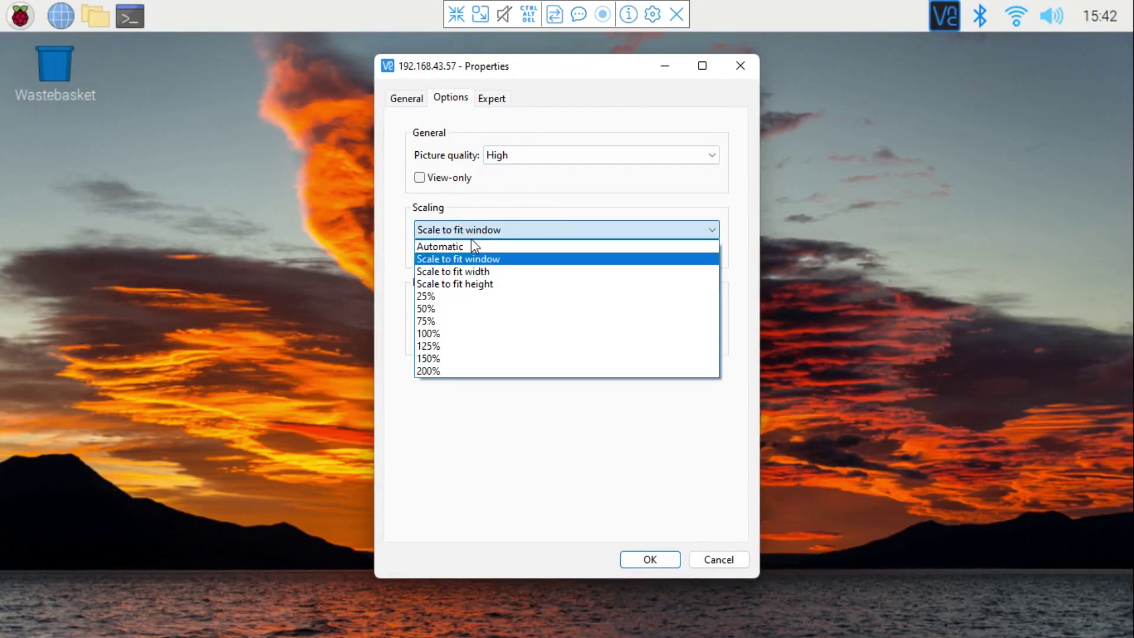
click(478, 260)
click(650, 561)
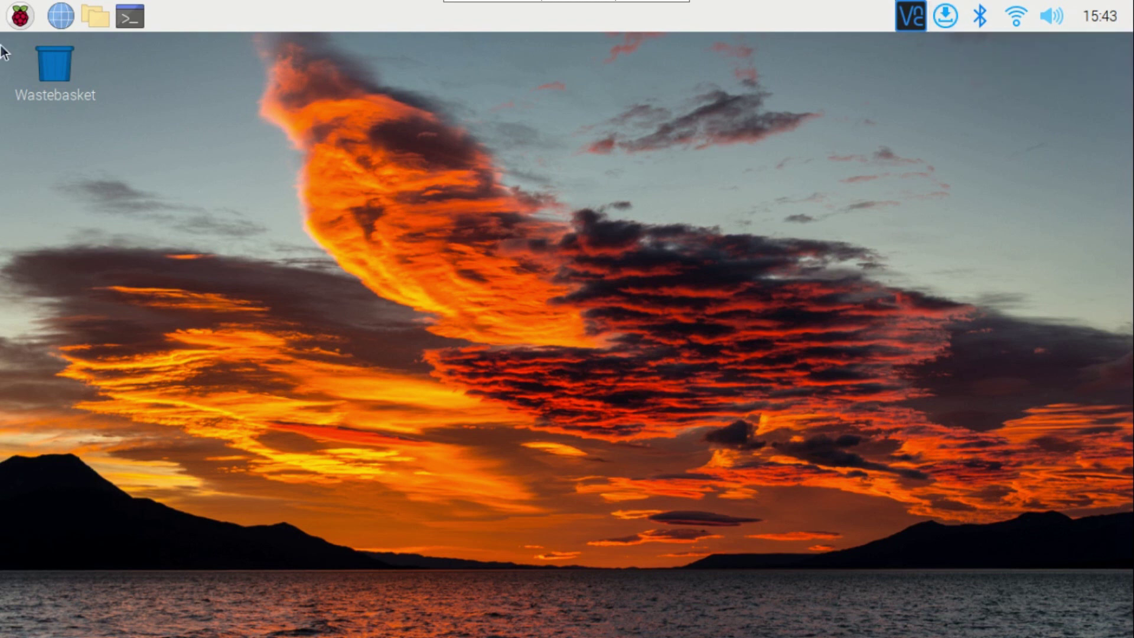
- Show the Pi's Raspberry menu in VNC Viewer with the Accessories programs listed
click(19, 16)
mouse_move(53, 47)
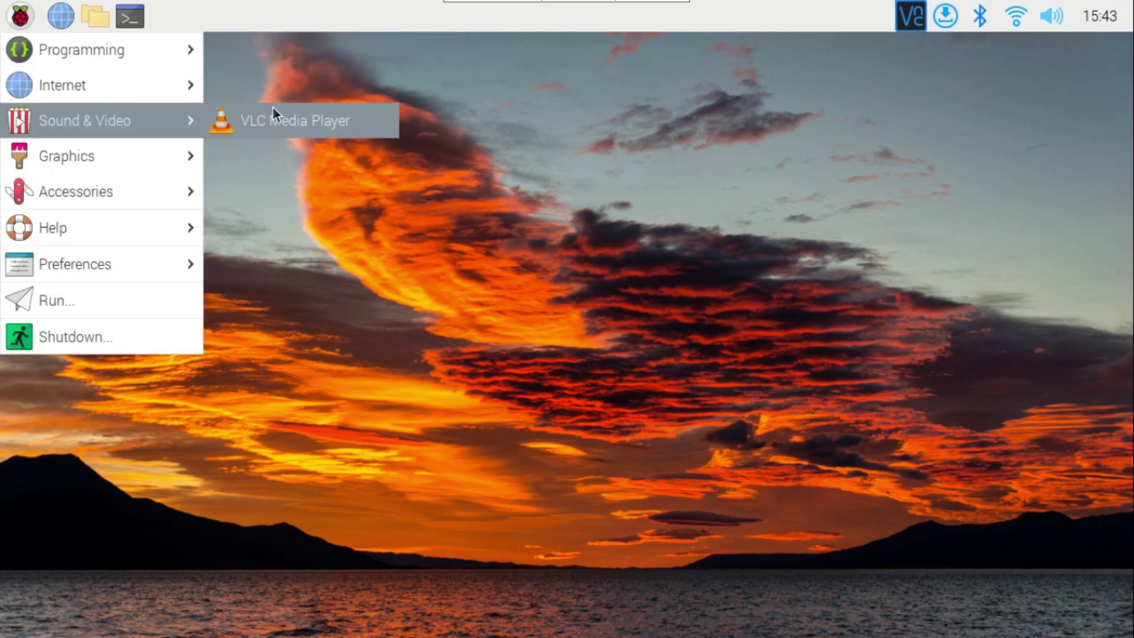
mouse_move(148, 190)
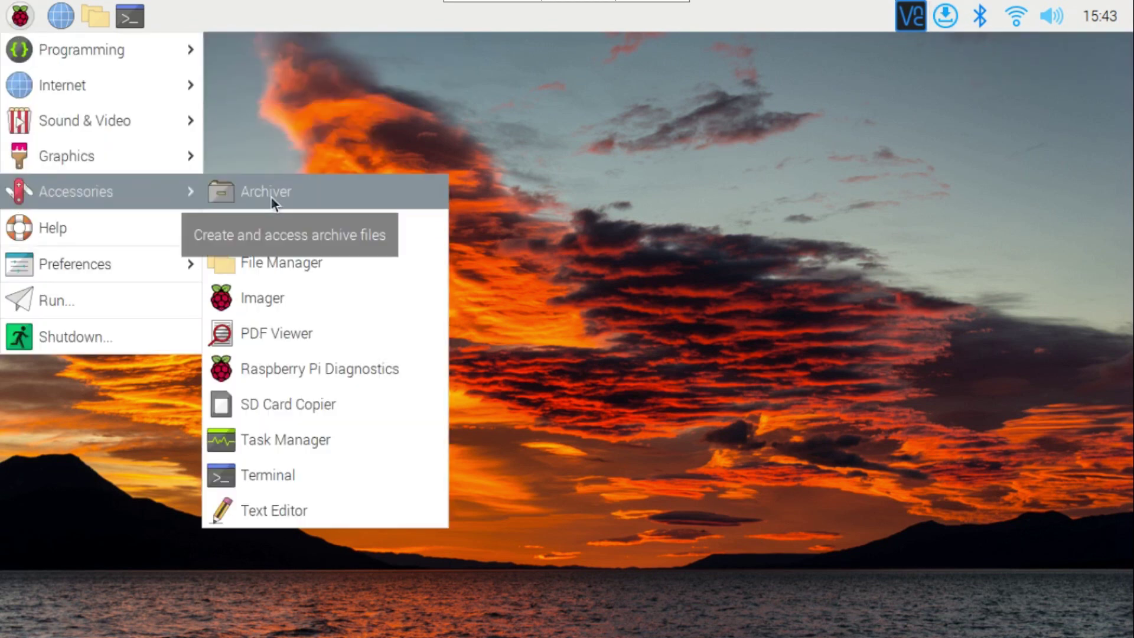